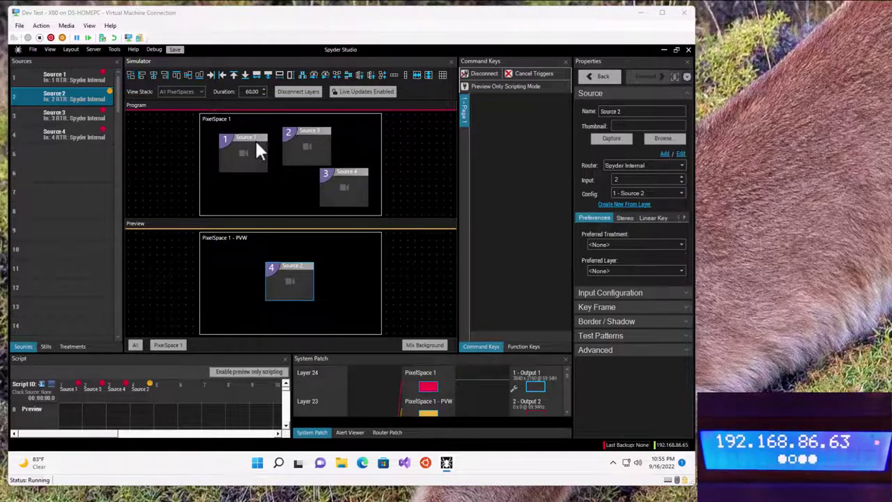
Transition the Source 2 layer from Preview into Program on PixelSpace 1.
{"action": "right_click", "coordinate": [305, 273]}
{"action": "left_click", "coordinate": [319, 306]}
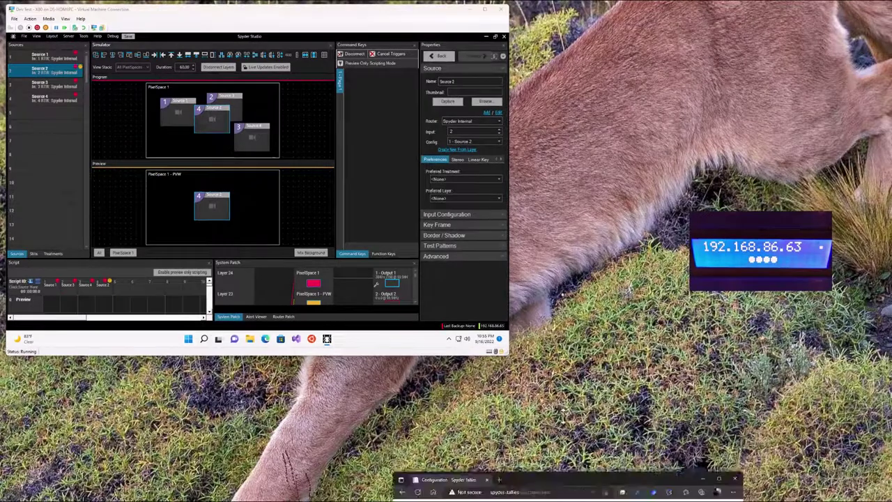
Bring the Tally Configuration browser page into view, set relay 1's mode to Force Off and apply it.
{"action": "left_click_drag", "start_coordinate": [544, 479], "coordinate": [674, 10]}
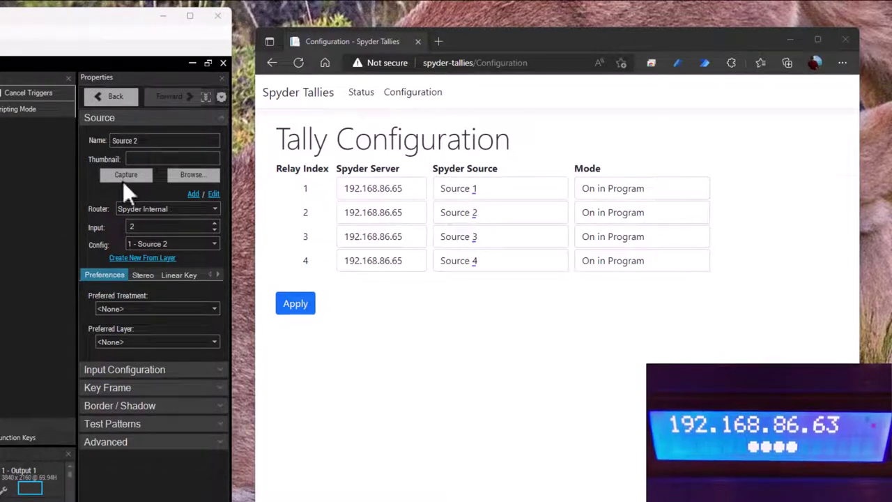
{"action": "left_click", "coordinate": [483, 267]}
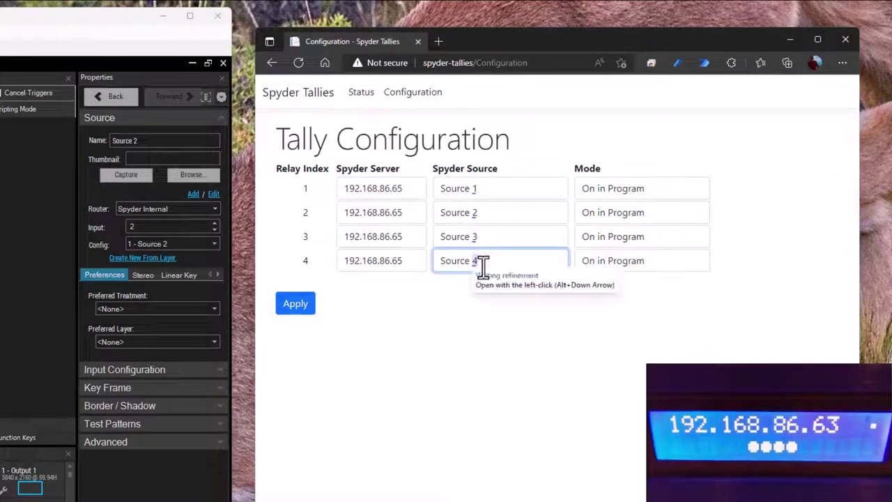
{"action": "left_click", "coordinate": [609, 189]}
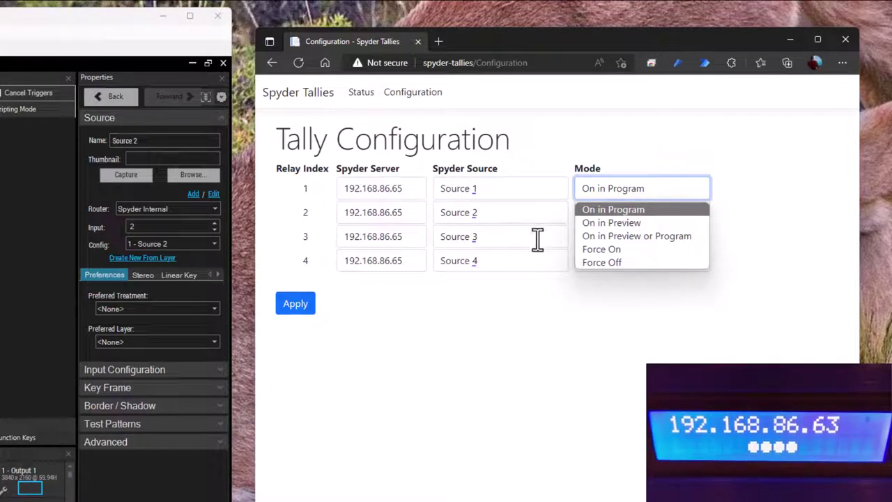
{"action": "left_click", "coordinate": [632, 261]}
{"action": "left_click", "coordinate": [301, 306]}
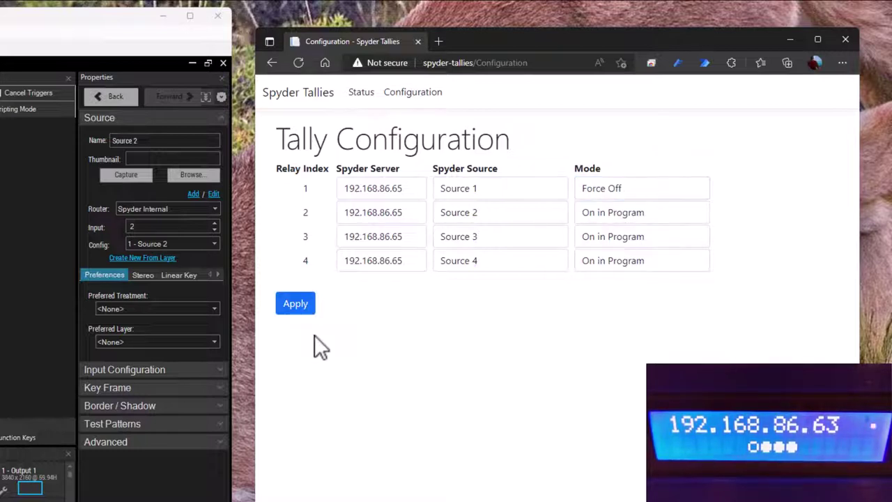
Set relay 1's tally mode to Force On and apply the configuration.
{"action": "left_click", "coordinate": [643, 189]}
{"action": "left_click", "coordinate": [610, 249]}
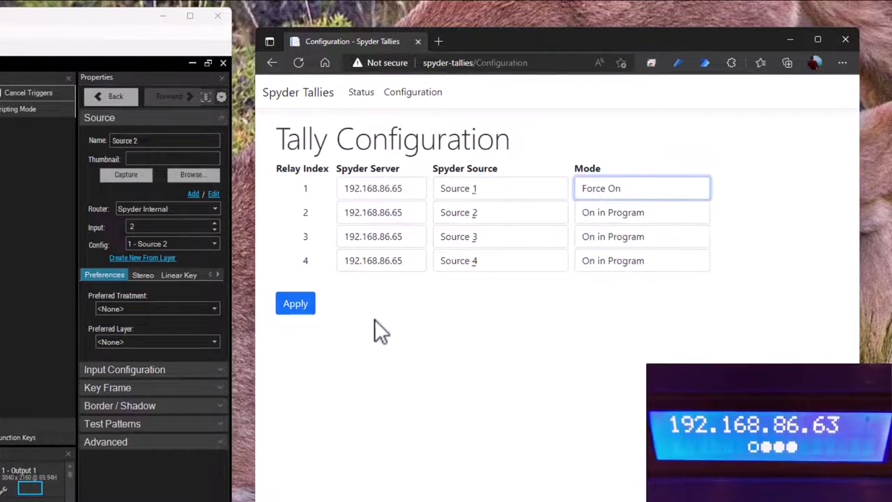
{"action": "left_click", "coordinate": [302, 305]}
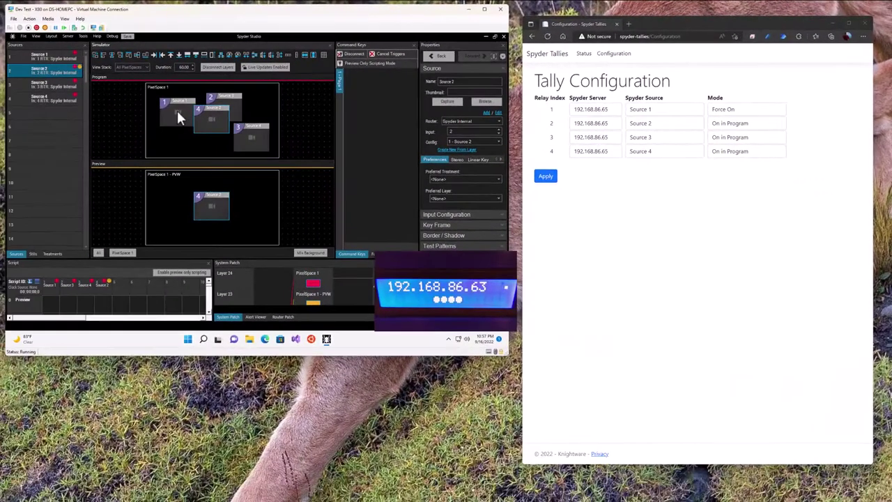
Transition the Source 1 layer off Program in Spyder Studio.
{"action": "right_click", "coordinate": [183, 112]}
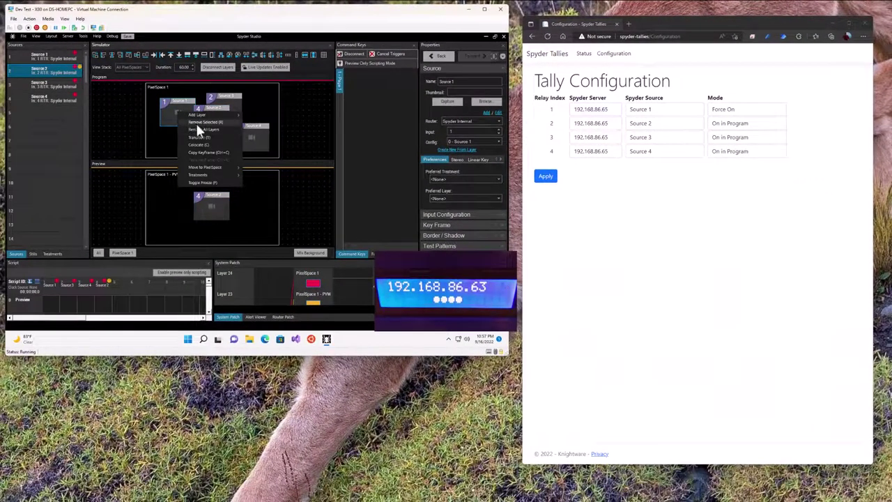
{"action": "left_click", "coordinate": [186, 137]}
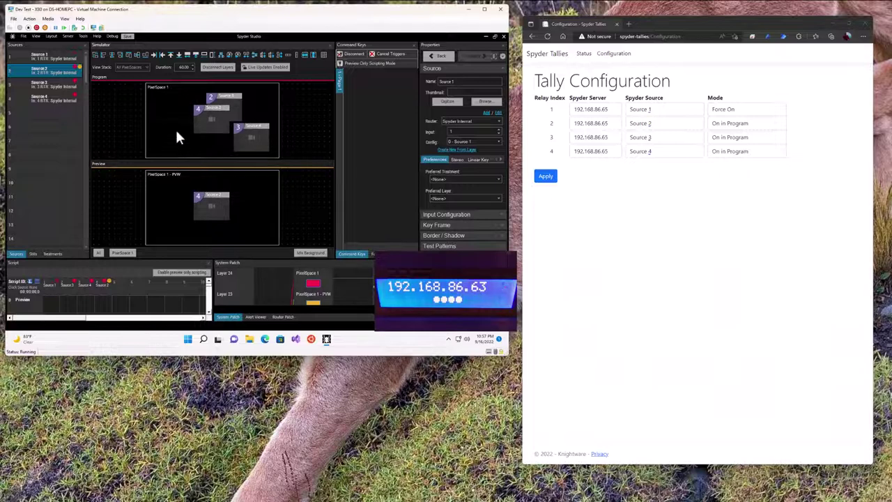
Set relay 1's tally mode to On in Program and apply the configuration.
{"action": "left_click", "coordinate": [722, 112]}
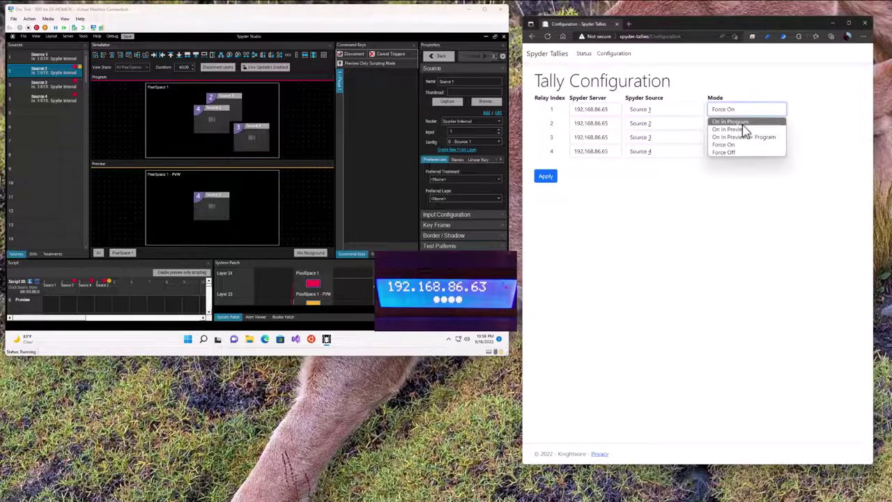
{"action": "left_click", "coordinate": [743, 125]}
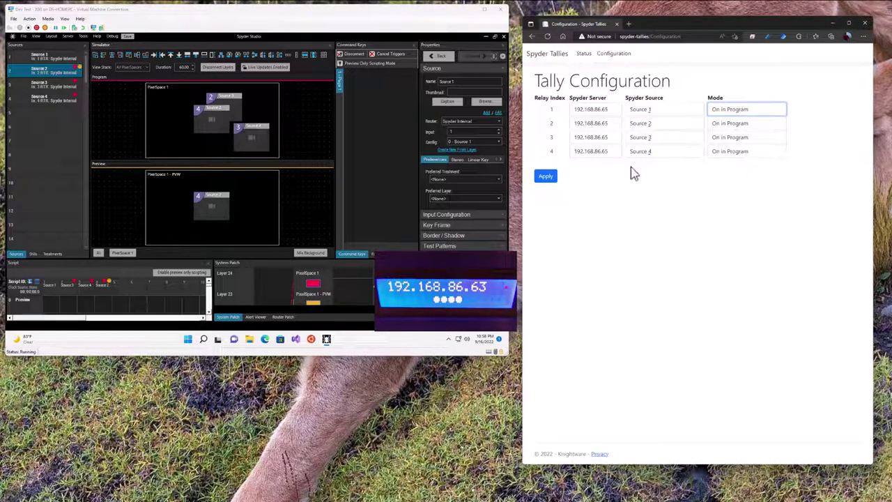
{"action": "left_click", "coordinate": [547, 178]}
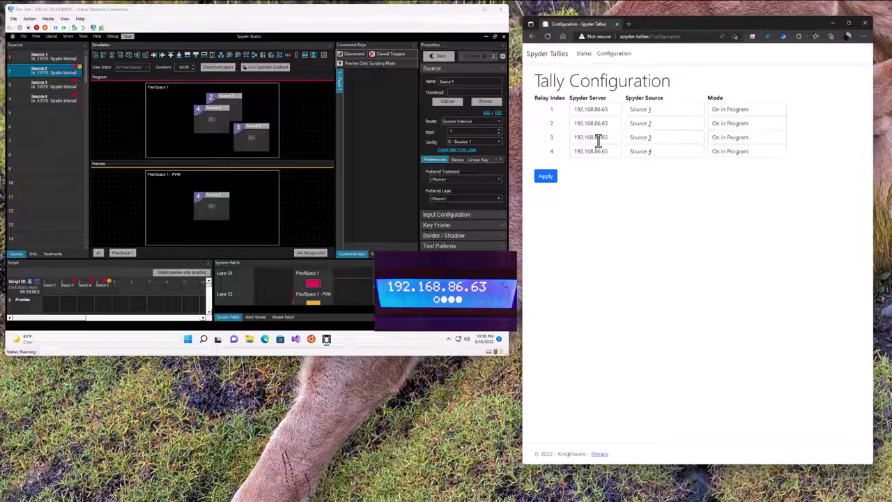
Check the Spyder Studio version in its About information, then close it.
{"action": "left_click", "coordinate": [111, 35]}
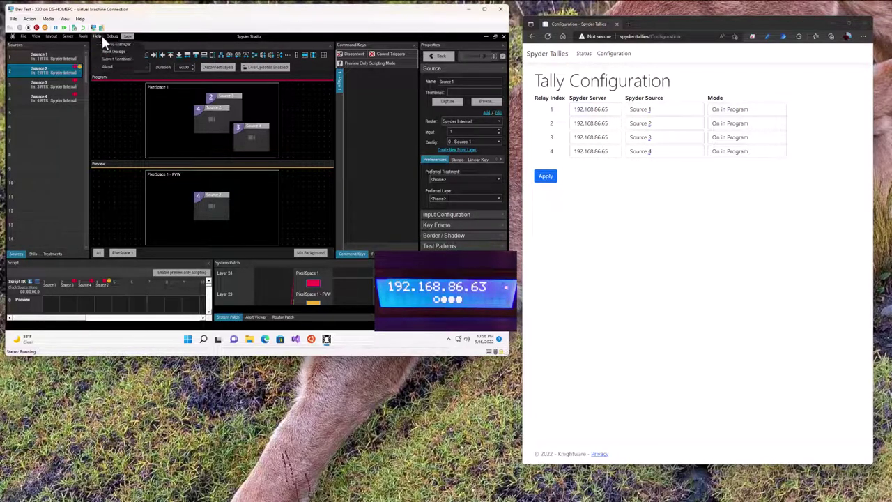
{"action": "left_click", "coordinate": [101, 34]}
{"action": "left_click", "coordinate": [101, 34]}
{"action": "left_click", "coordinate": [112, 73]}
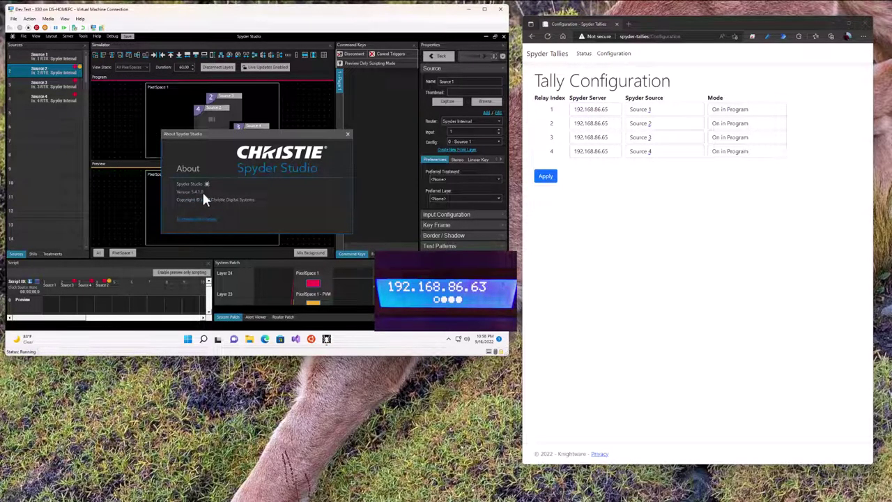
{"action": "left_click", "coordinate": [347, 135]}
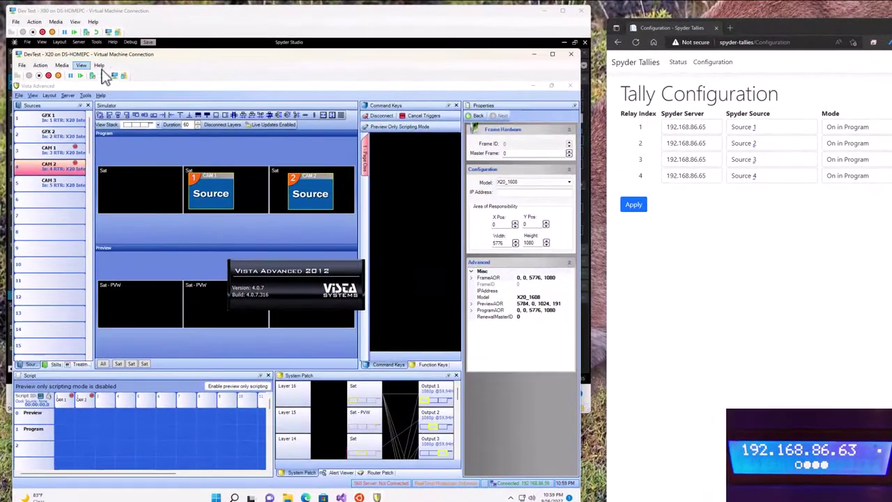
Check the Vista Advanced version on the X20 virtual machine and dismiss the version splash.
{"action": "left_click", "coordinate": [100, 66]}
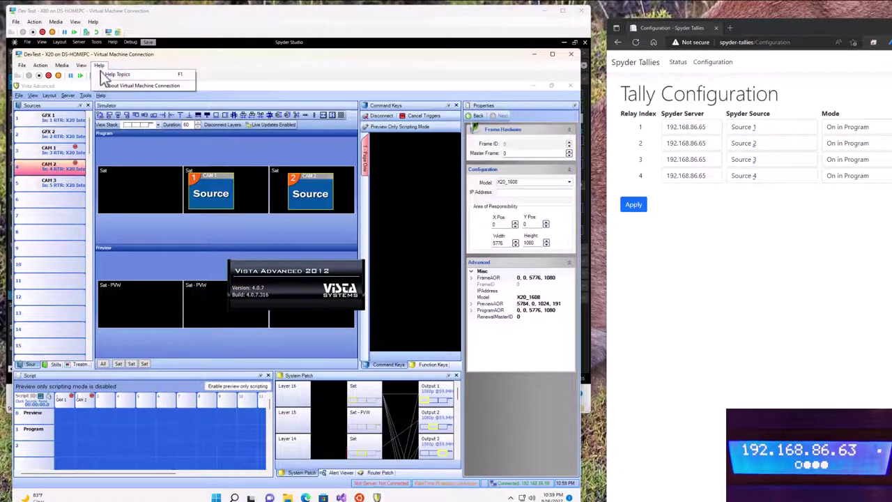
{"action": "left_click", "coordinate": [101, 95]}
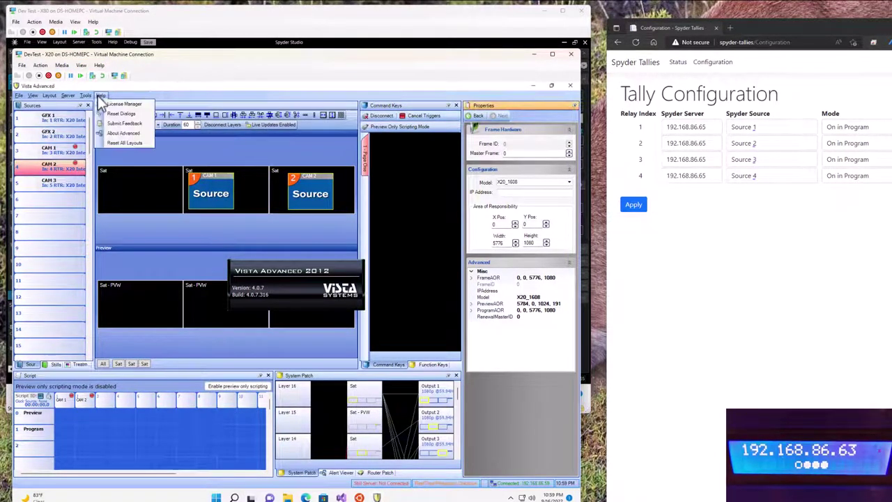
{"action": "left_click", "coordinate": [118, 179]}
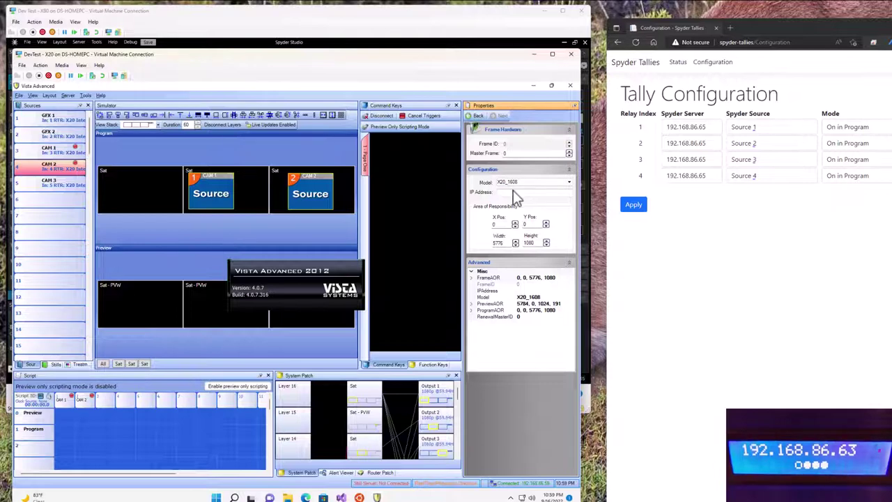
{"action": "left_click", "coordinate": [436, 236]}
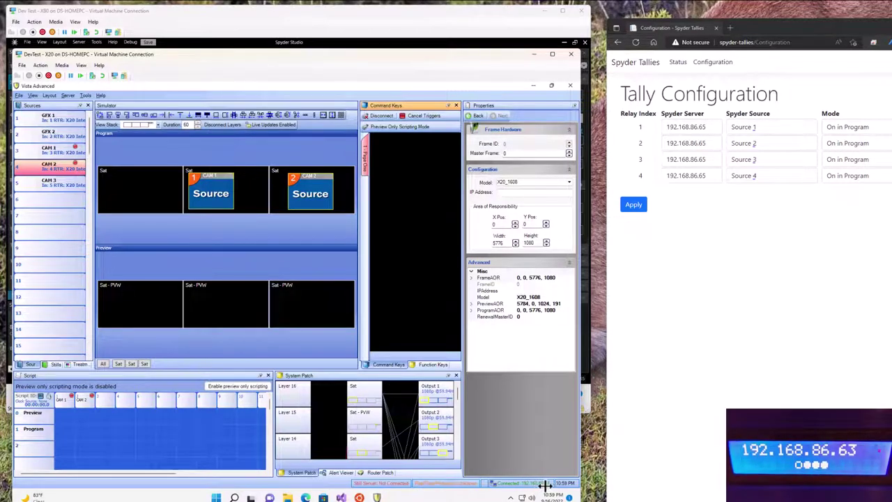
Set relay 2's Spyder server to 192.168.86.59 and clear the CAM 1 and CAM 2 layers from the X20 Program.
{"action": "left_click", "coordinate": [719, 141]}
{"action": "key", "text": "BackSpace"}
{"action": "type", "text": "59"}
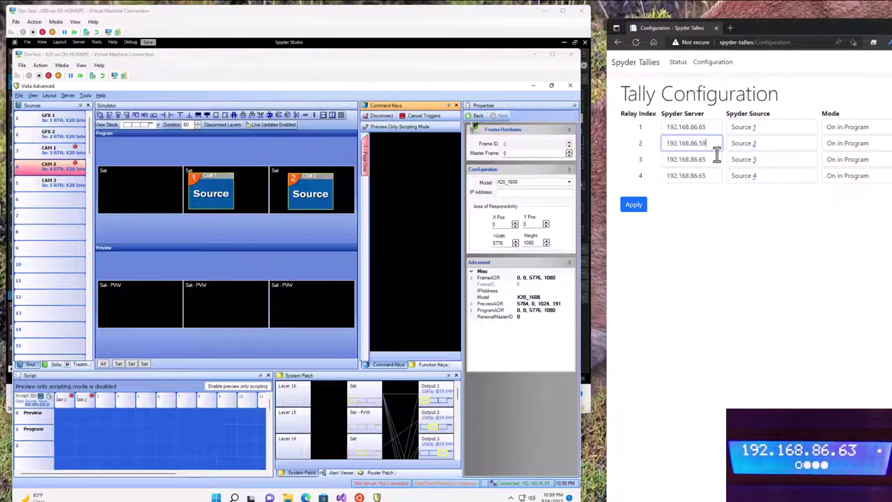
{"action": "left_click", "coordinate": [190, 179]}
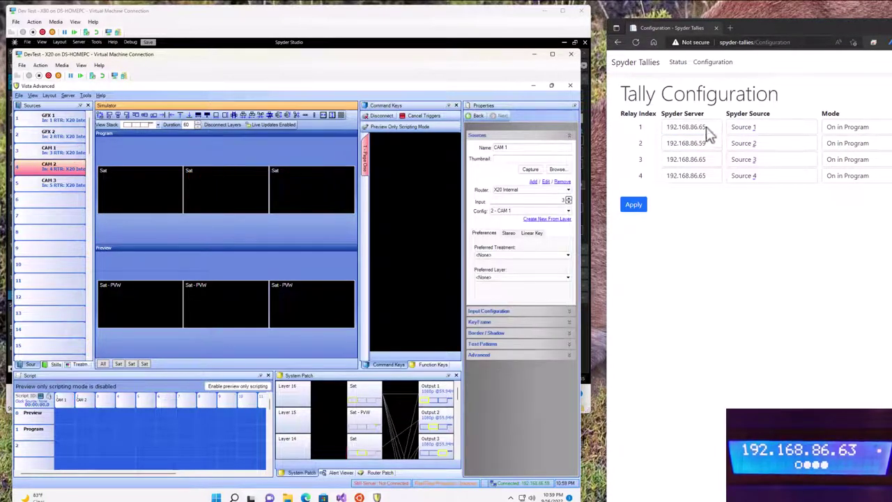
Set relay 2's Spyder source to CAM 1 and apply the tally configuration.
{"action": "left_click_drag", "start_coordinate": [766, 143], "coordinate": [717, 143]}
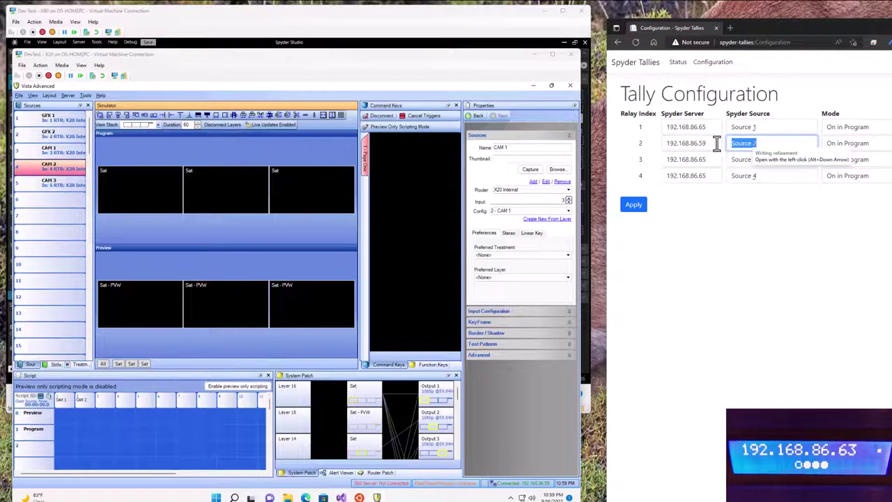
{"action": "type", "text": "CAM"}
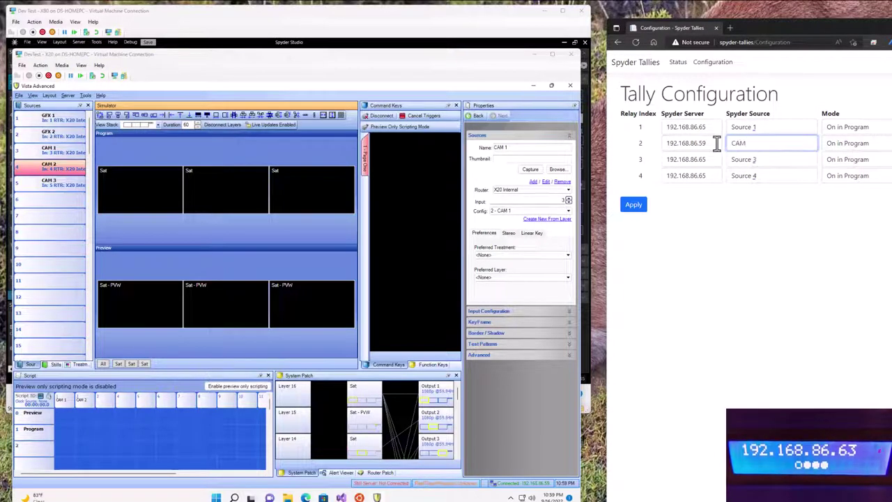
{"action": "type", "text": " 1"}
{"action": "left_click", "coordinate": [643, 209]}
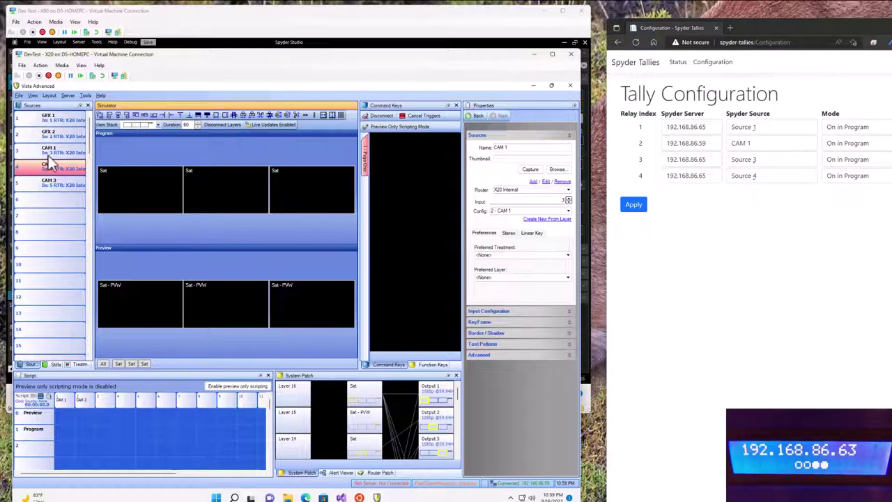
Place the CAM 1 source on the middle Sat preview screen and transition it into Program.
{"action": "left_click_drag", "start_coordinate": [38, 150], "coordinate": [232, 313]}
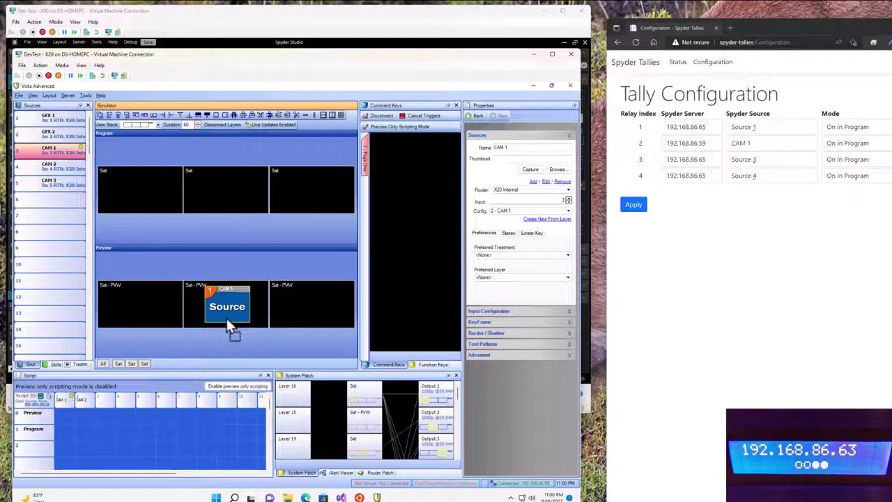
{"action": "key", "text": "space"}
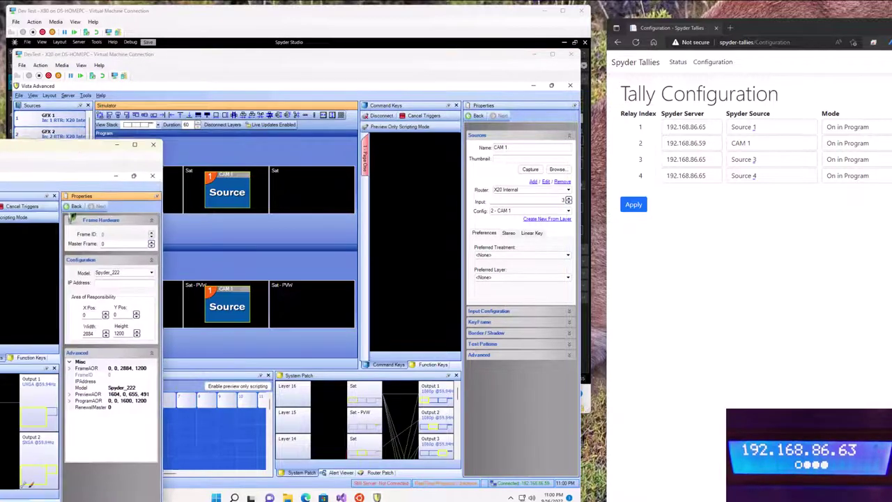
Move the X20 3.5.9 virtual machine window into view and check its Vista Advanced version.
{"action": "left_click_drag", "start_coordinate": [139, 146], "coordinate": [356, 130]}
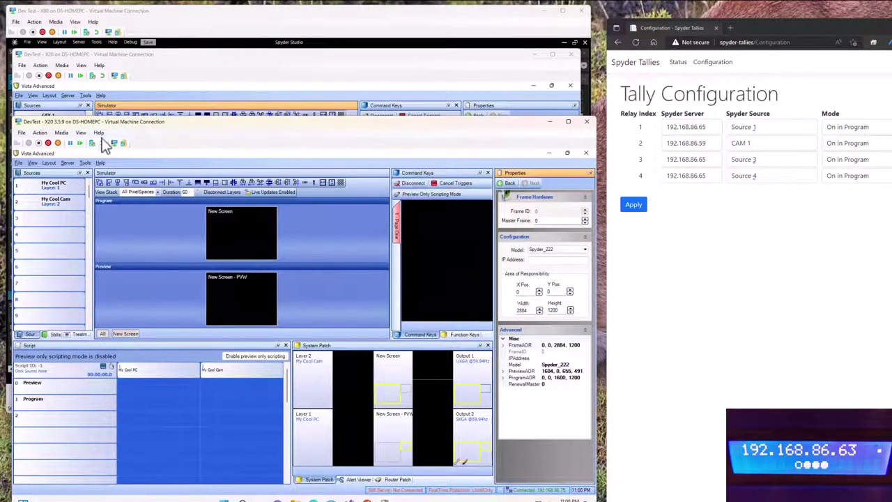
{"action": "left_click", "coordinate": [101, 163]}
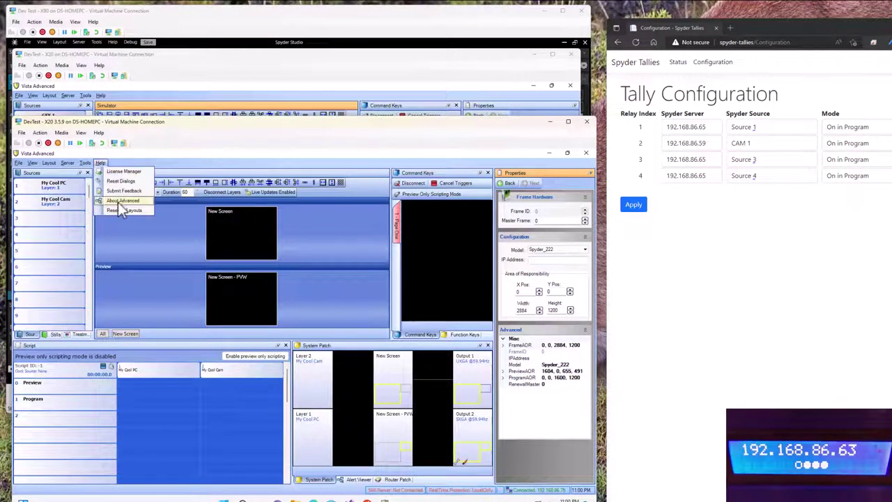
{"action": "left_click", "coordinate": [120, 200]}
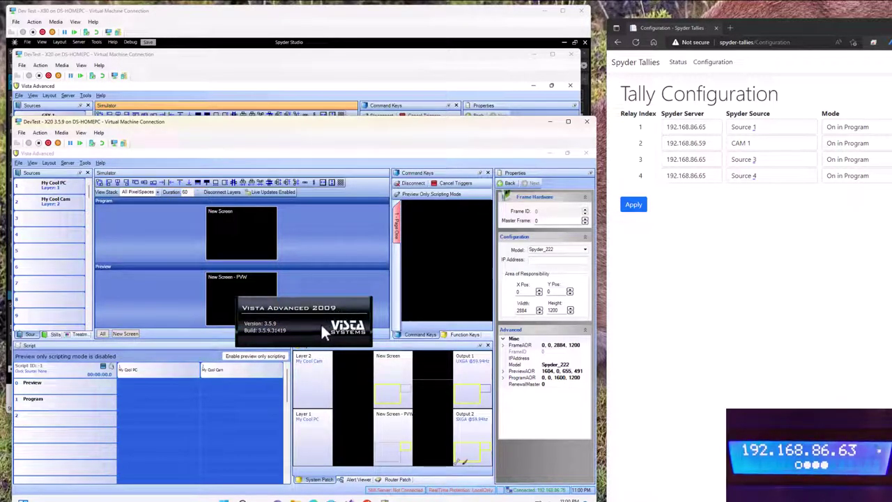
{"action": "left_click", "coordinate": [321, 323]}
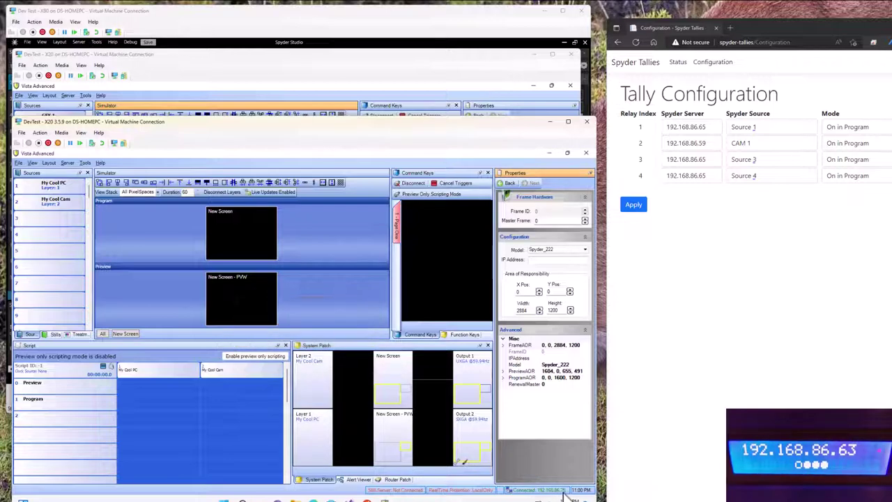
Set relay 3's Spyder server to 192.168.86.75 and its source to My Cool PC, then apply the configuration.
{"action": "left_click", "coordinate": [703, 159]}
{"action": "type", "text": "7"}
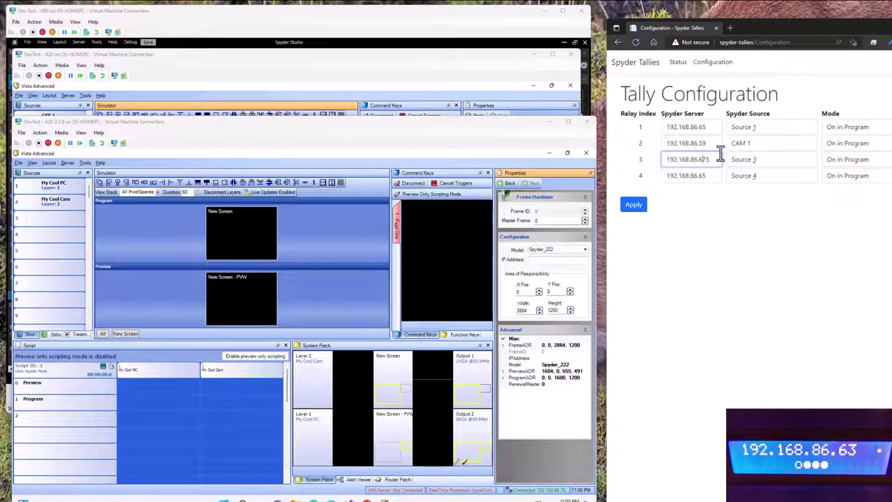
{"action": "key", "text": "BackSpace"}
{"action": "key", "text": "Tab"}
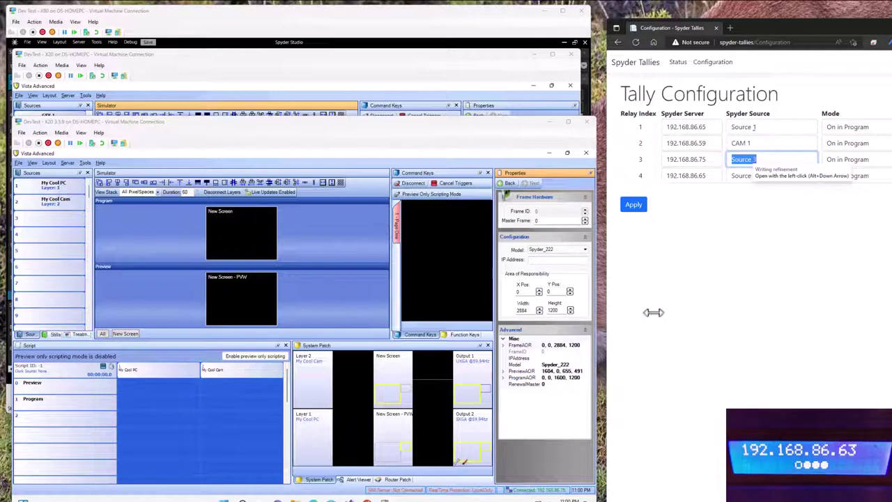
{"action": "type", "text": "My"}
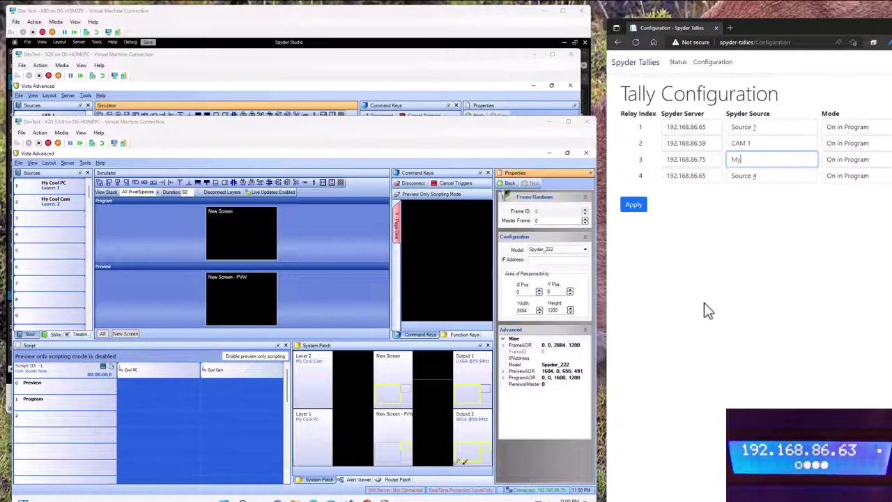
{"action": "type", "text": " Cool PC"}
{"action": "left_click", "coordinate": [634, 208]}
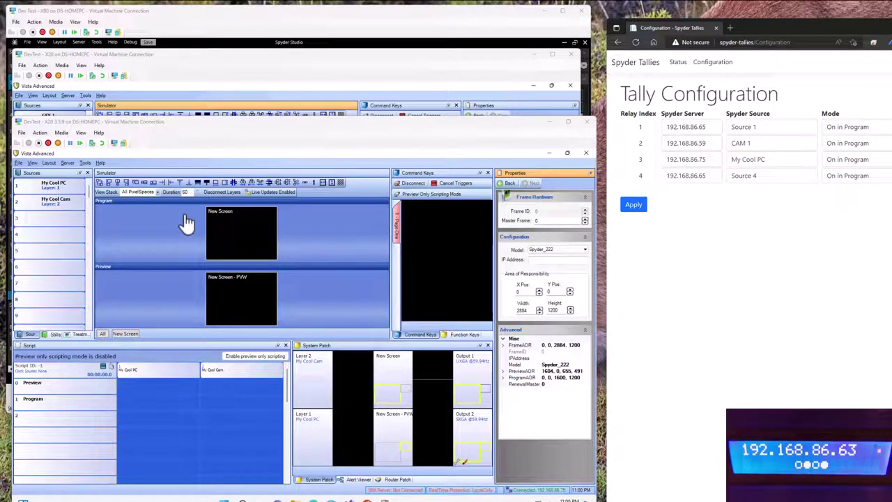
Place the My Cool PC source on New Screen in Program on the X20 3.5.9 machine.
{"action": "left_click_drag", "start_coordinate": [53, 189], "coordinate": [245, 236]}
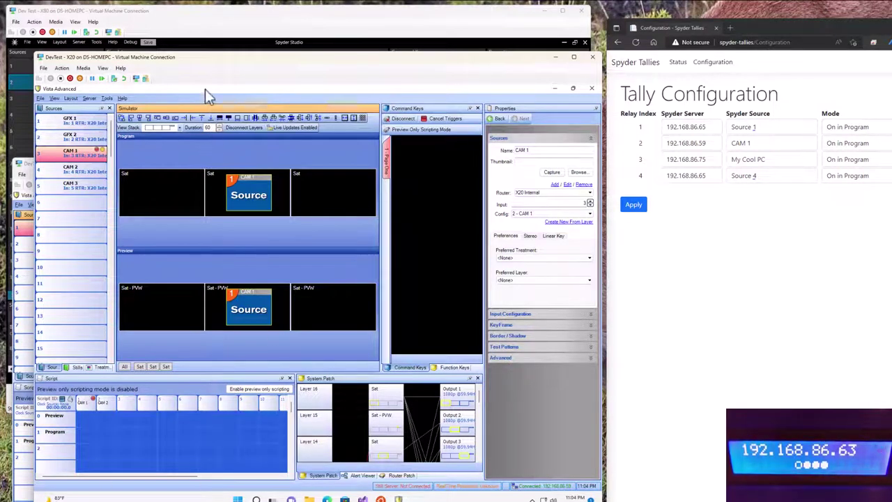
Bring the X80 machine's Spyder Studio to the front and place Source 1 on PixelSpace 1 in Program.
{"action": "left_click", "coordinate": [207, 44]}
{"action": "left_click", "coordinate": [243, 241]}
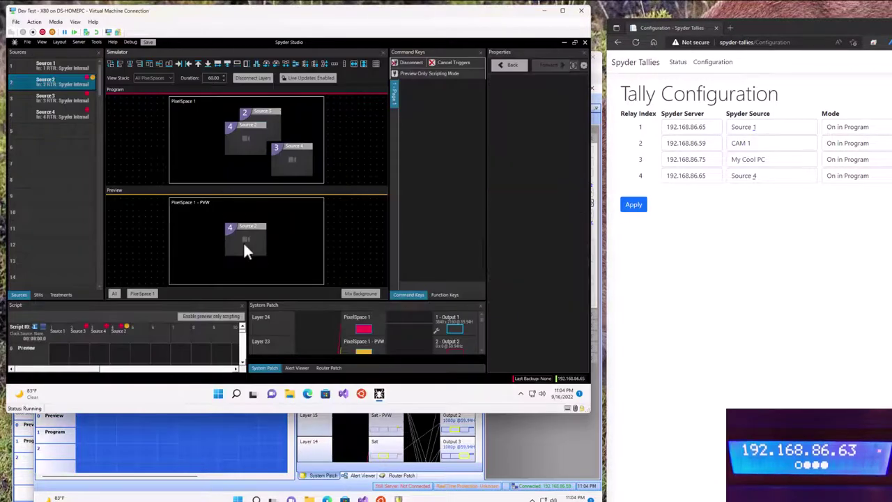
{"action": "left_click", "coordinate": [54, 65]}
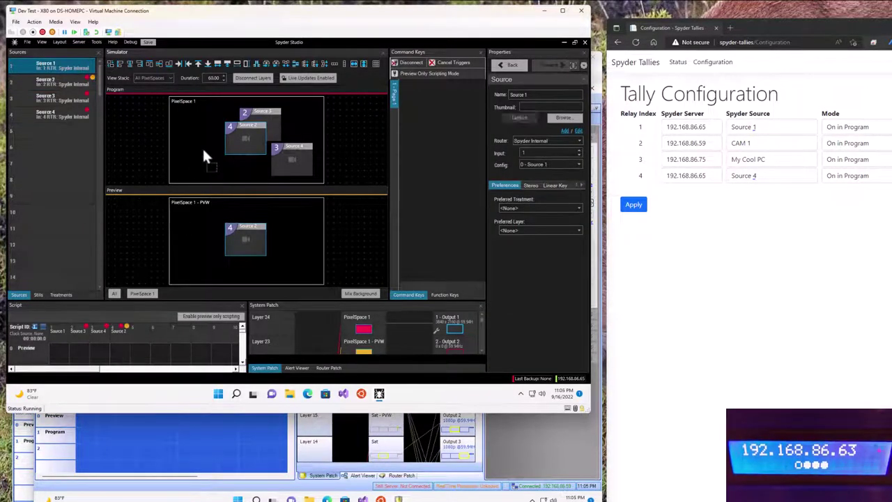
{"action": "left_click_drag", "start_coordinate": [203, 156], "coordinate": [203, 156]}
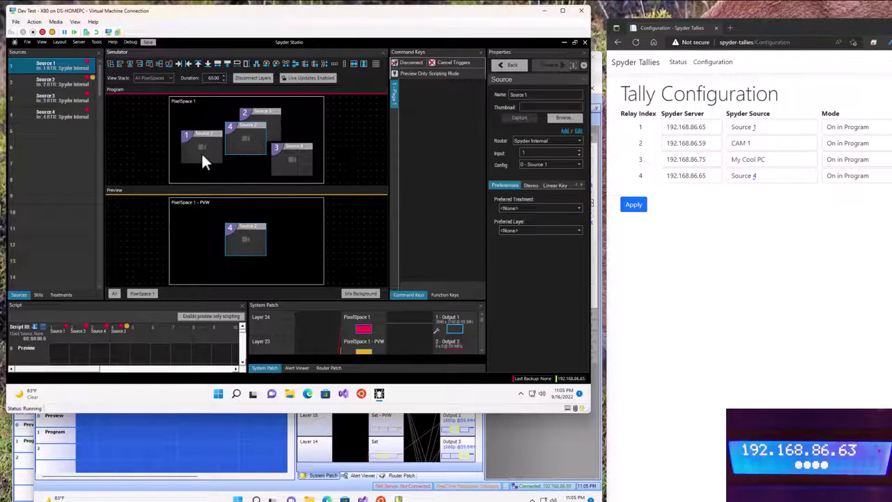
Select all layers on PixelSpace 1 in Program and add a command key named On that stores them.
{"action": "left_click_drag", "start_coordinate": [192, 110], "coordinate": [312, 163]}
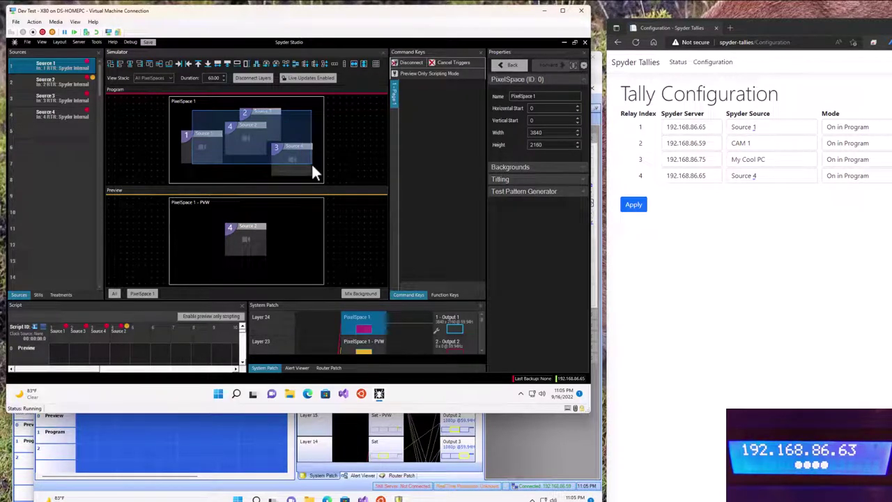
{"action": "right_click", "coordinate": [413, 82]}
{"action": "left_click", "coordinate": [432, 108]}
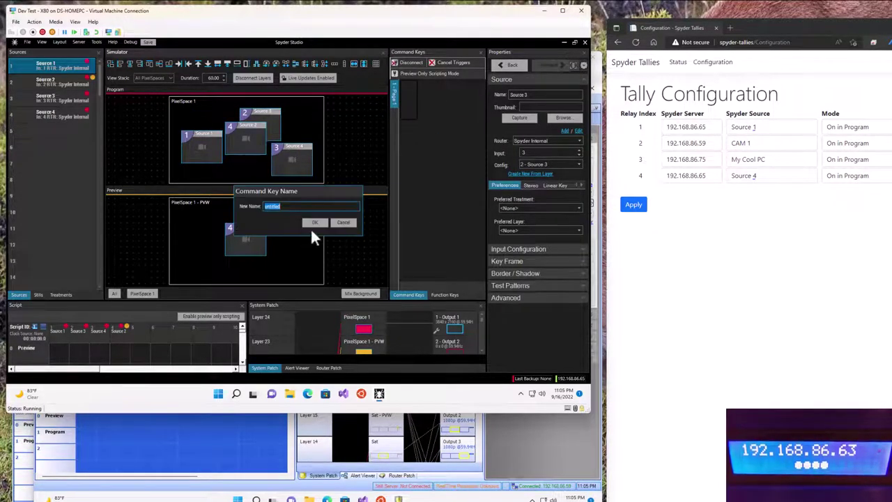
{"action": "key", "text": "End"}
{"action": "left_click_drag", "start_coordinate": [290, 207], "coordinate": [250, 213]}
{"action": "type", "text": "On"}
{"action": "left_click", "coordinate": [315, 223]}
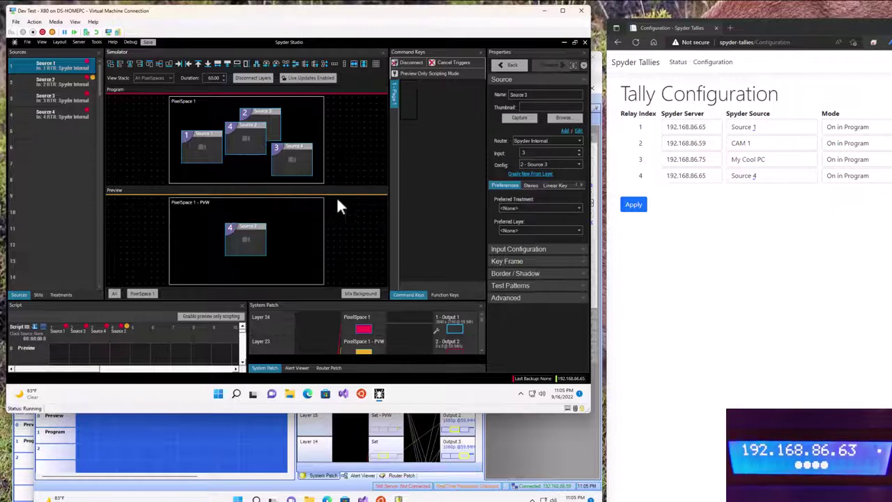
Add an empty command key named Off beside the On key.
{"action": "right_click", "coordinate": [428, 92]}
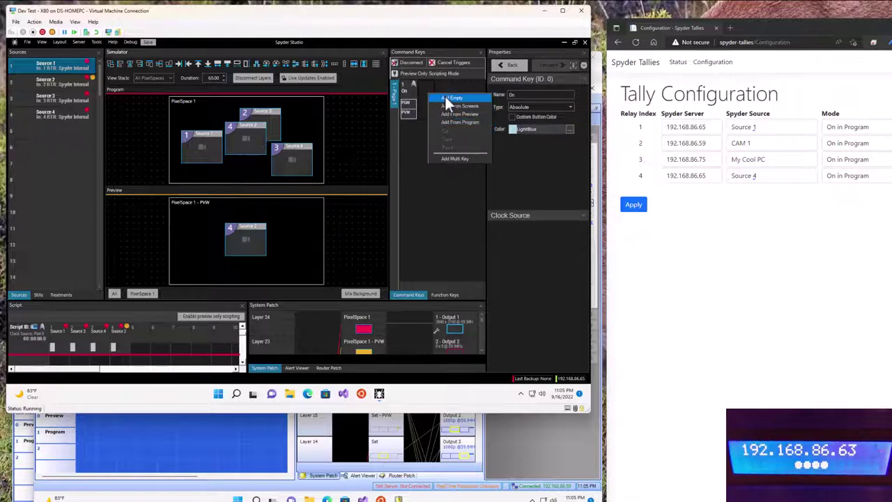
{"action": "left_click", "coordinate": [444, 97]}
{"action": "type", "text": "Off"}
{"action": "left_click", "coordinate": [309, 223]}
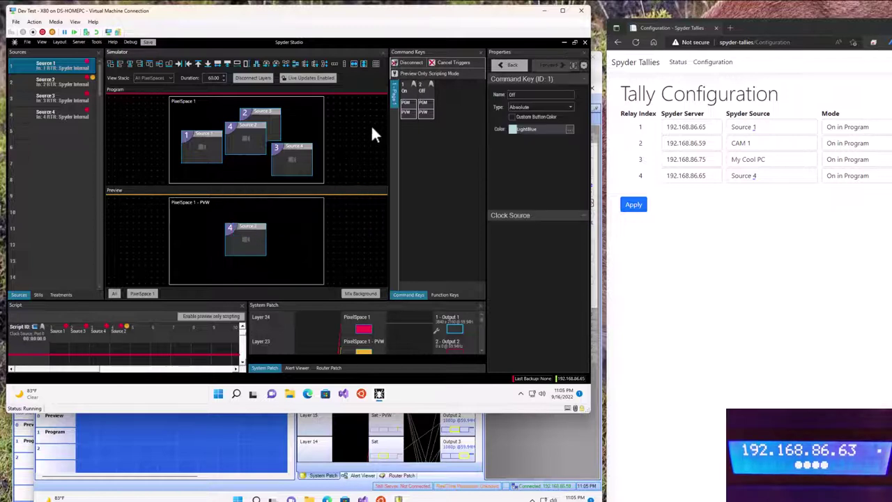
Test the tallies by recalling the Off command key, the On key and the Off key again.
{"action": "left_click", "coordinate": [426, 104]}
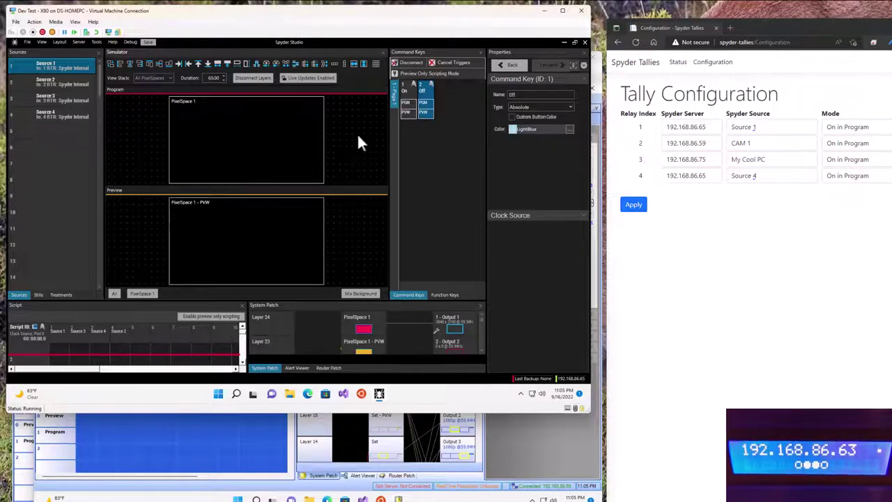
{"action": "left_click", "coordinate": [408, 104]}
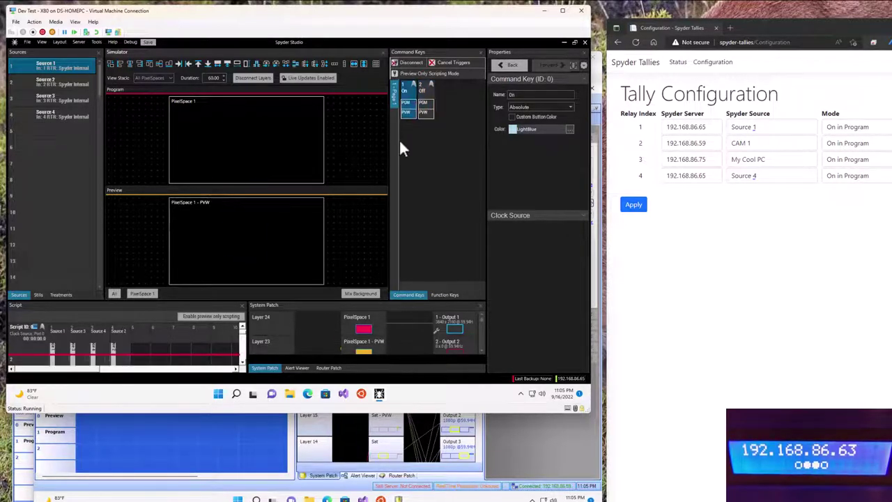
{"action": "left_click", "coordinate": [424, 105]}
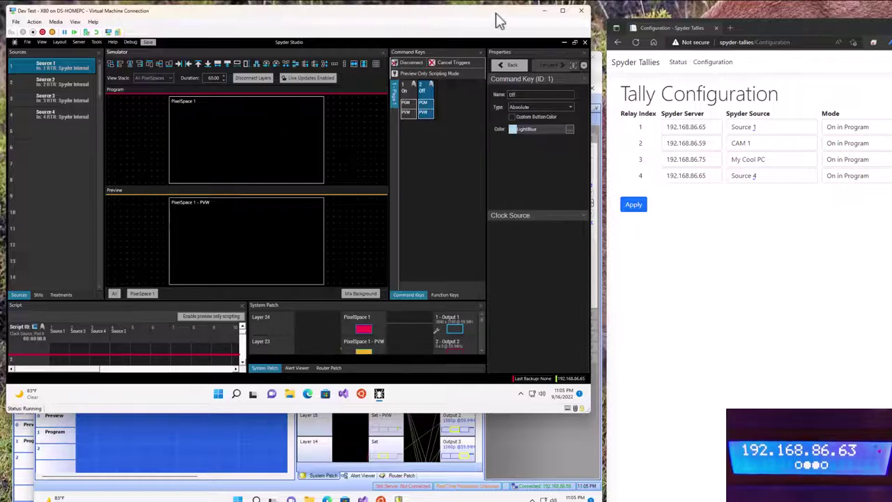
Minimize the X80 machine, bring up the X20 machine and remove the CAM 1 layer from Program.
{"action": "left_click", "coordinate": [545, 10]}
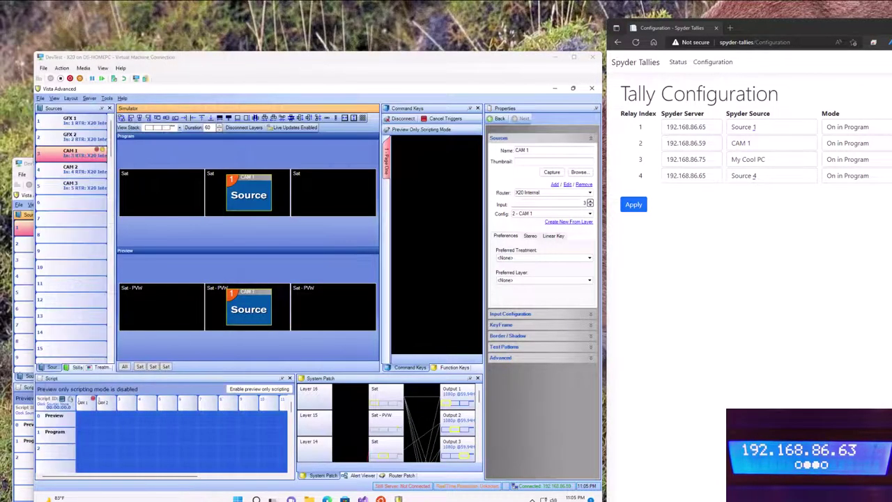
{"action": "left_click_drag", "start_coordinate": [444, 60], "coordinate": [439, 33]}
{"action": "left_click", "coordinate": [239, 169]}
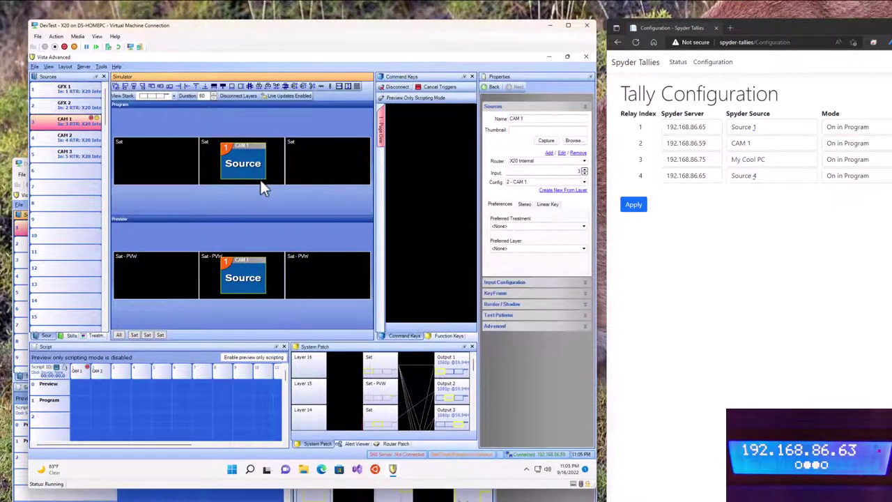
{"action": "key", "text": "Delete"}
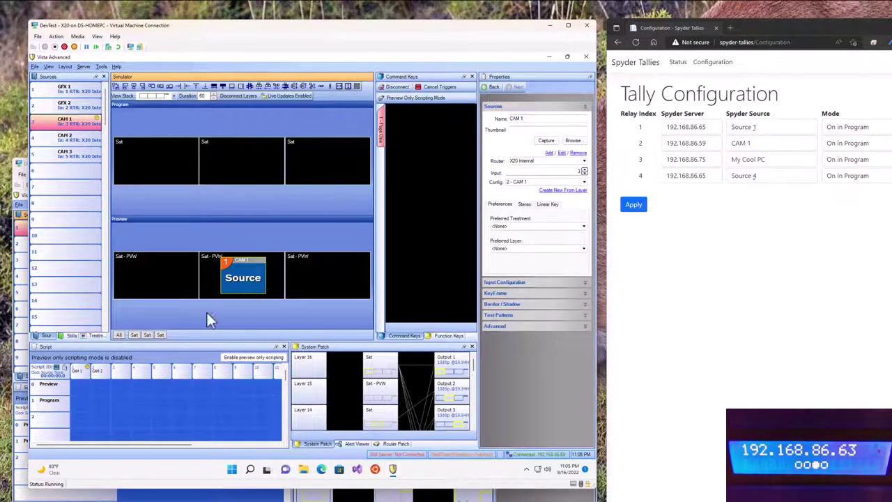
Bring the X20 3.5.9 machine into view, clear My Cool PC from New Screen in Program and place it there again.
{"action": "left_click_drag", "start_coordinate": [459, 27], "coordinate": [43, 100]}
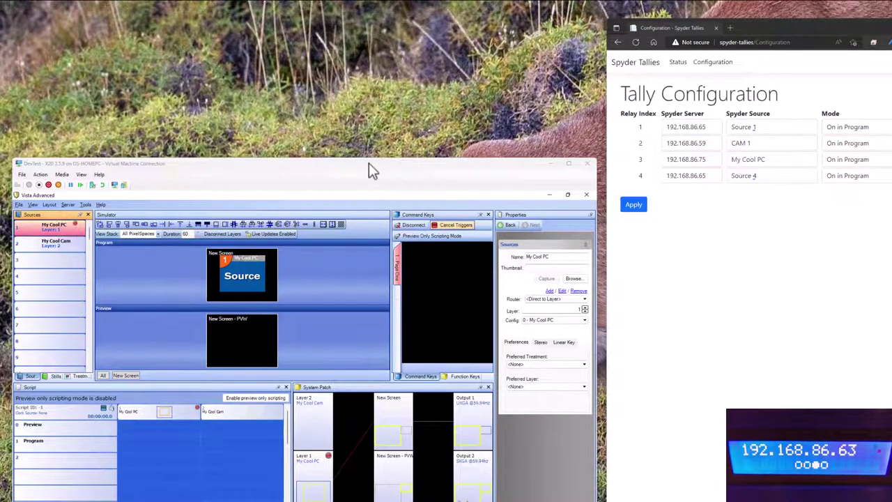
{"action": "left_click_drag", "start_coordinate": [369, 163], "coordinate": [356, 88]}
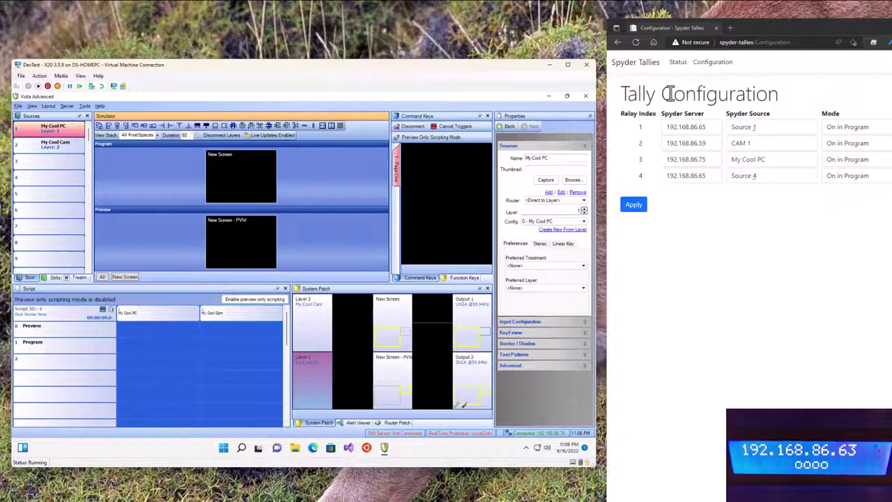
{"action": "left_click", "coordinate": [55, 130]}
{"action": "left_click_drag", "start_coordinate": [253, 182], "coordinate": [241, 176]}
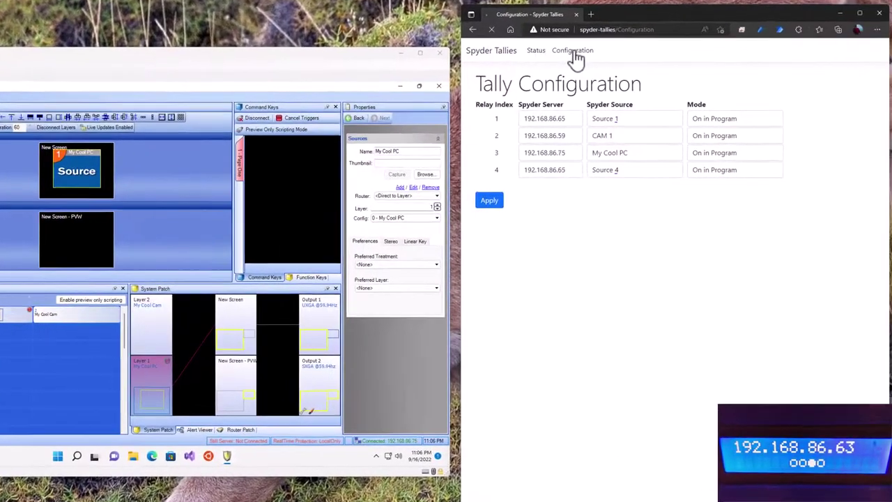
Open the Spyder Tallies Status page and review the current relay status and tally device info.
{"action": "left_click", "coordinate": [678, 62]}
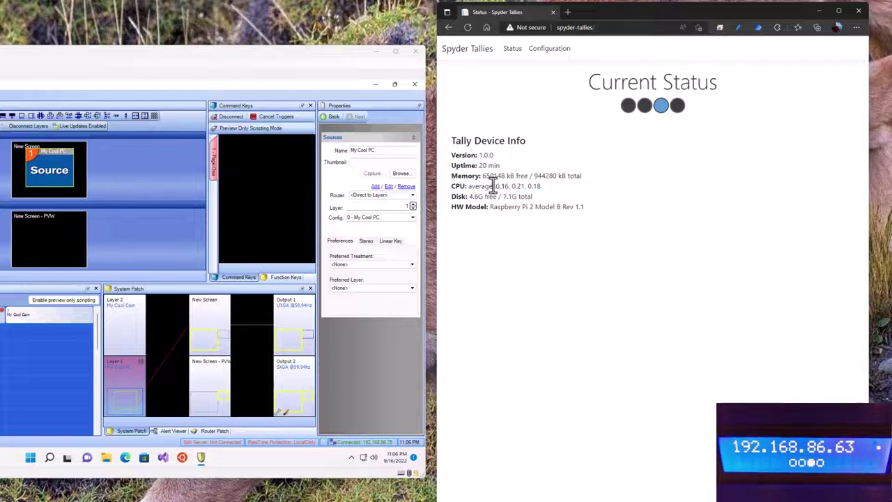
{"action": "left_click_drag", "start_coordinate": [474, 199], "coordinate": [518, 203]}
{"action": "left_click", "coordinate": [505, 213]}
Remove the My Cool PC layer from New Screen in Program and refresh the Spyder Tallies Status page.
{"action": "left_click", "coordinate": [59, 186]}
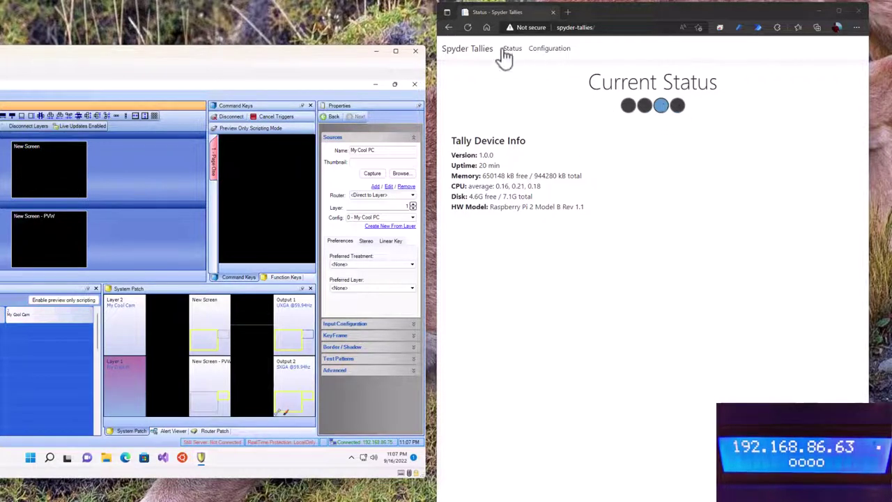
{"action": "left_click", "coordinate": [469, 28]}
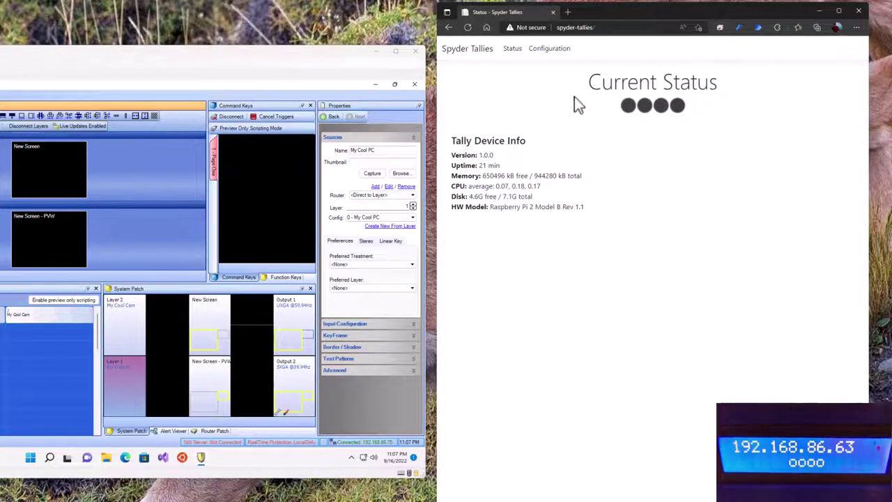
{"action": "left_click", "coordinate": [543, 49]}
{"action": "left_click", "coordinate": [513, 49]}
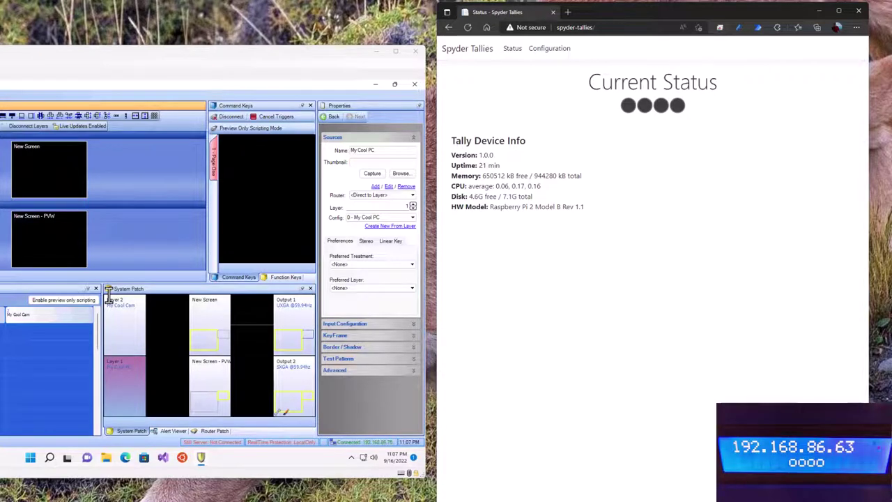
Widen the browser window, go to Tinkercad in a new tab and open the Tally Chassis - Bottom design for editing.
{"action": "left_click_drag", "start_coordinate": [205, 55], "coordinate": [0, 98]}
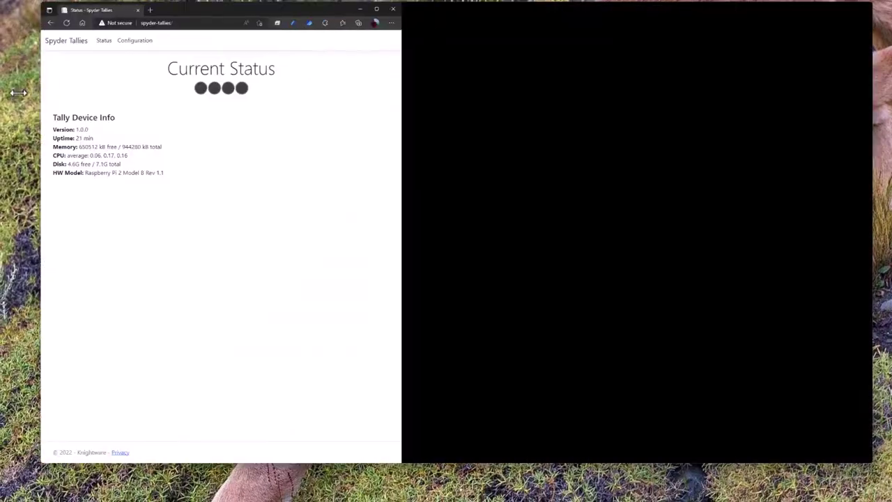
{"action": "left_click_drag", "start_coordinate": [18, 93], "coordinate": [6, 89]}
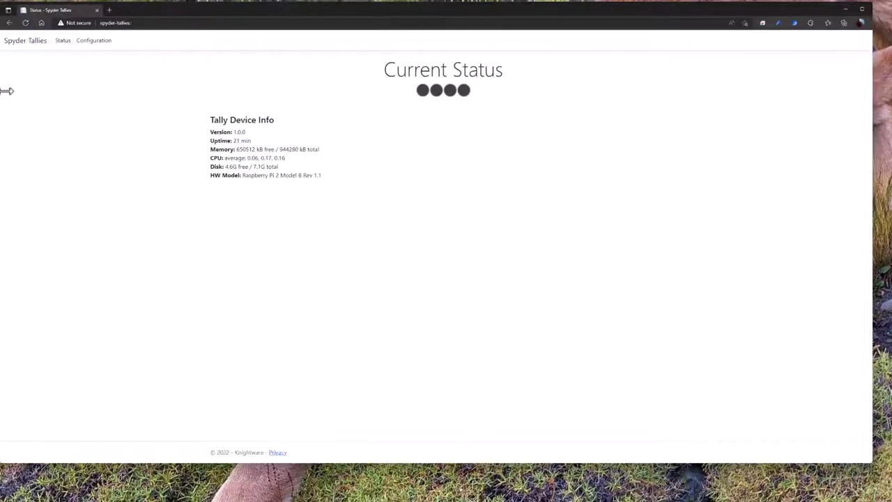
{"action": "left_click", "coordinate": [117, 12]}
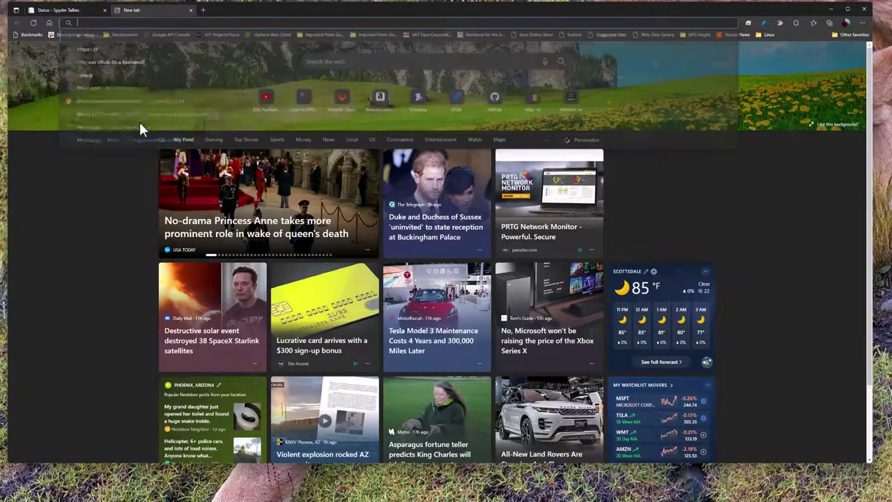
{"action": "type", "text": "tinkercad"}
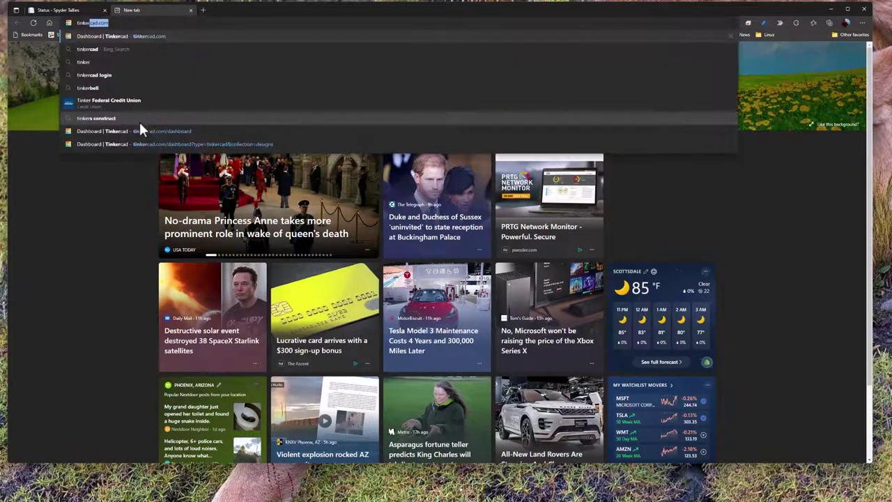
{"action": "key", "text": "Return"}
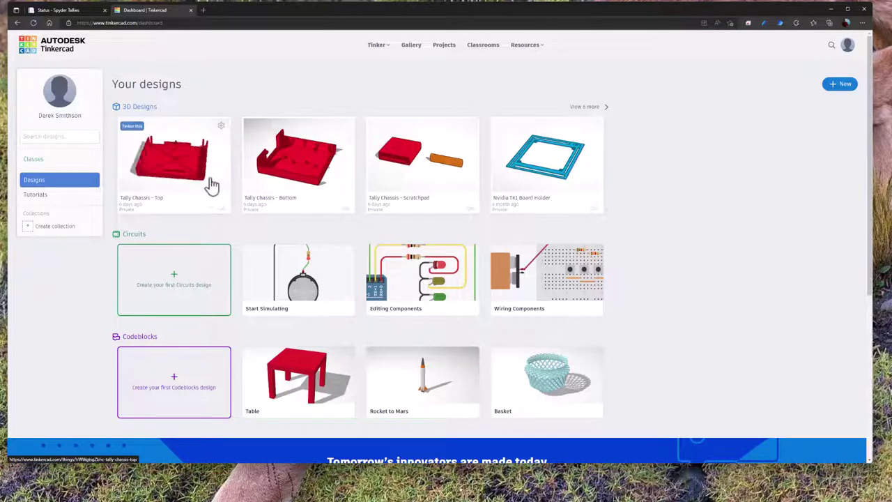
{"action": "left_click", "coordinate": [302, 173]}
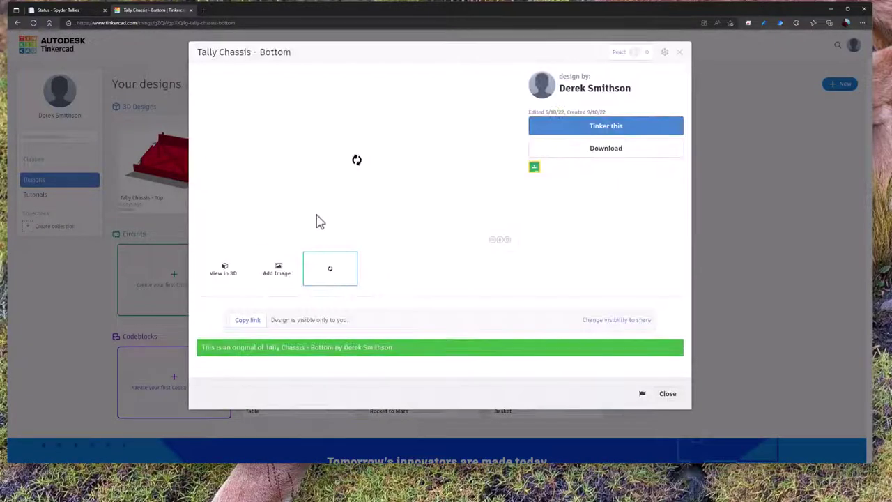
{"action": "left_click", "coordinate": [580, 138]}
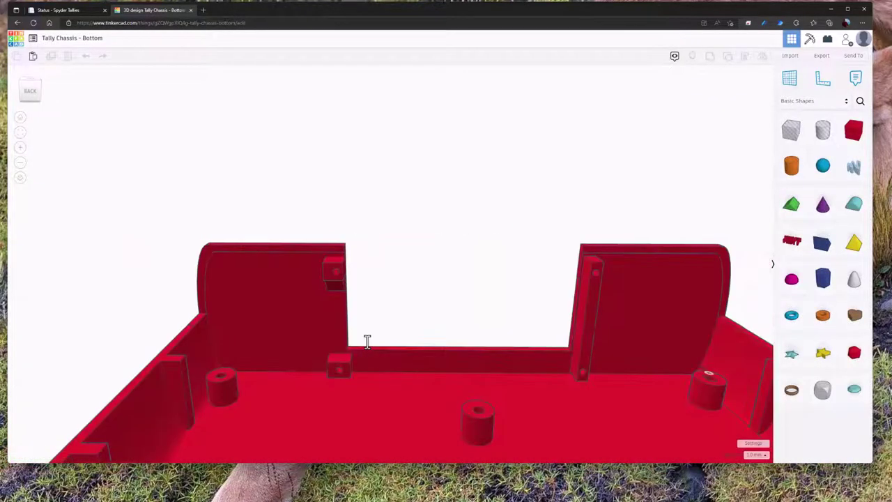
Examine the chassis bottom's mounting posts, side walls and front display cutout from several angles.
{"action": "scroll", "coordinate": [361, 310], "scroll_direction": "down", "scroll_amount": 3}
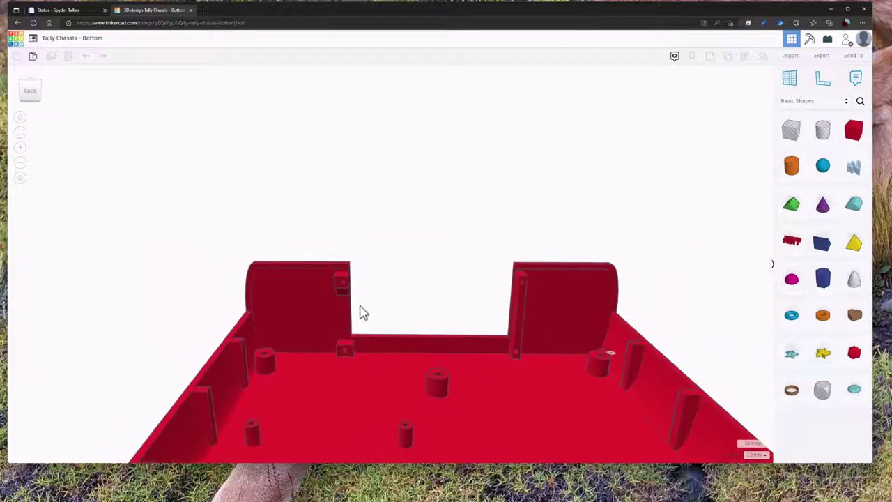
{"action": "scroll", "coordinate": [360, 311], "scroll_direction": "down", "scroll_amount": 5}
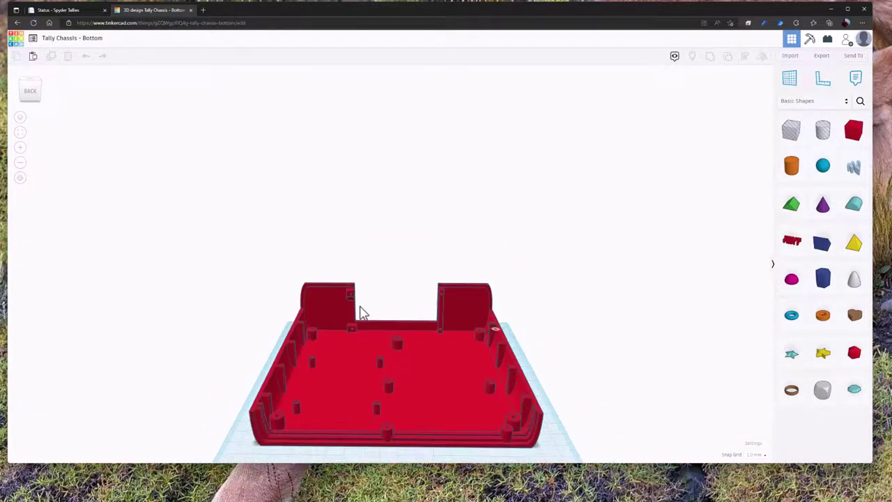
{"action": "left_click_drag", "start_coordinate": [544, 374], "coordinate": [522, 354]}
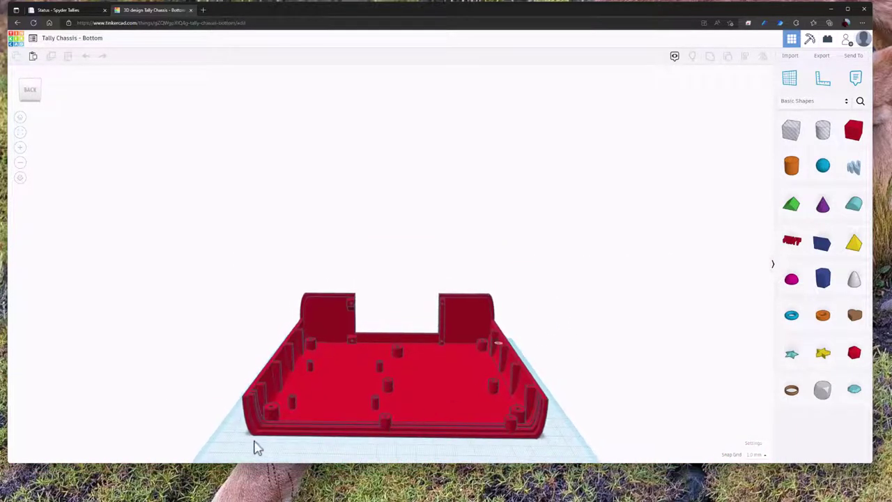
{"action": "left_click_drag", "start_coordinate": [255, 446], "coordinate": [566, 388]}
{"action": "left_click_drag", "start_coordinate": [419, 456], "coordinate": [526, 438]}
{"action": "left_click_drag", "start_coordinate": [499, 396], "coordinate": [395, 340]}
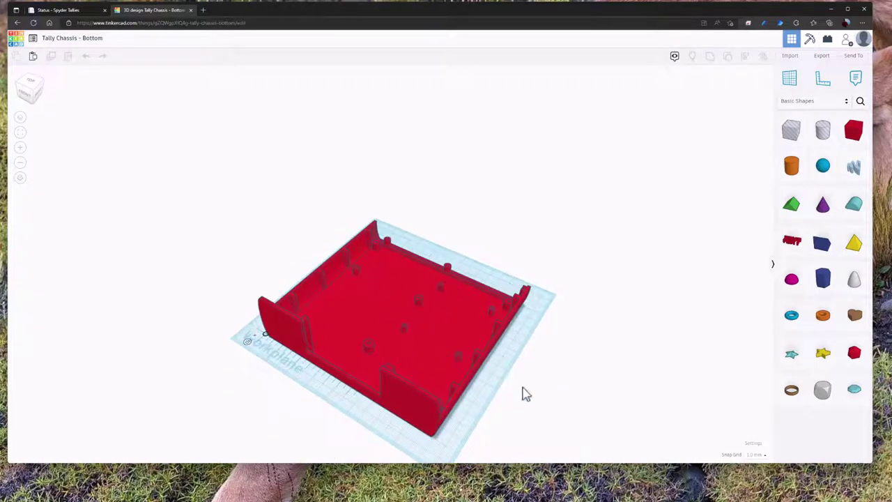
{"action": "left_click_drag", "start_coordinate": [523, 393], "coordinate": [428, 402]}
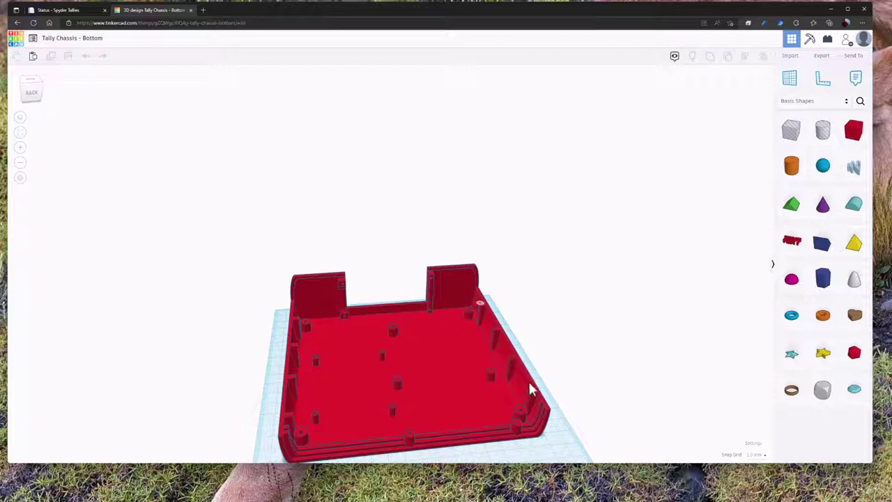
{"action": "left_click_drag", "start_coordinate": [531, 390], "coordinate": [587, 380]}
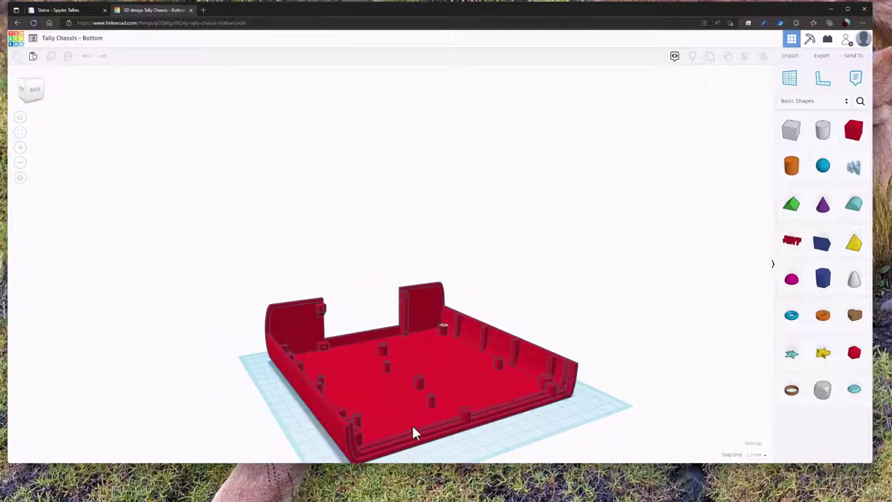
{"action": "left_click_drag", "start_coordinate": [474, 442], "coordinate": [393, 411]}
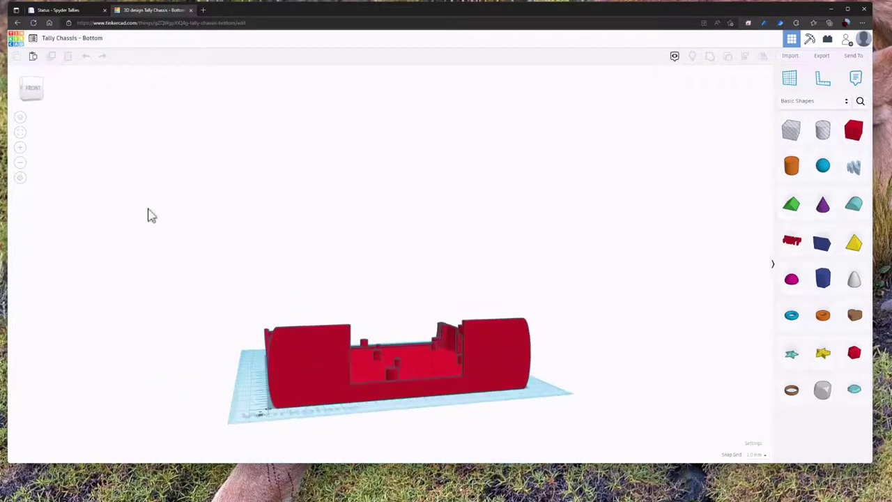
Return to the list of designs and open the Tally Chassis - Top design for editing.
{"action": "left_click", "coordinate": [17, 23]}
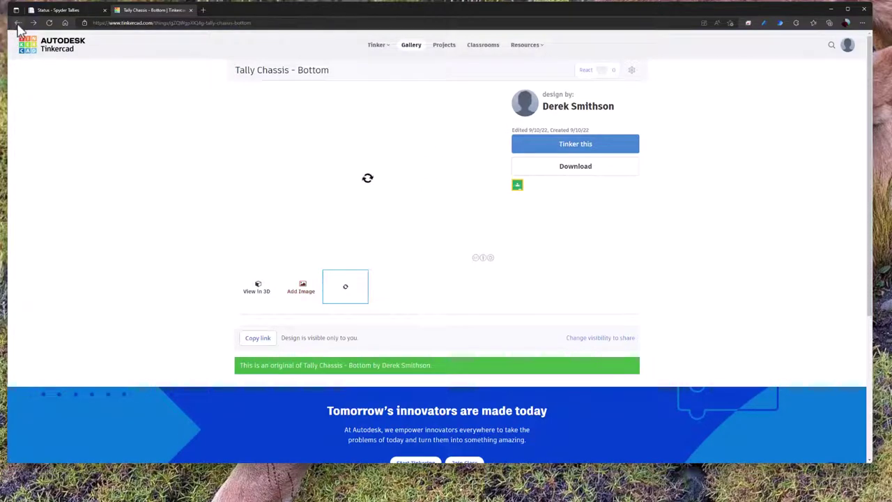
{"action": "left_click", "coordinate": [17, 22]}
{"action": "left_click", "coordinate": [180, 163]}
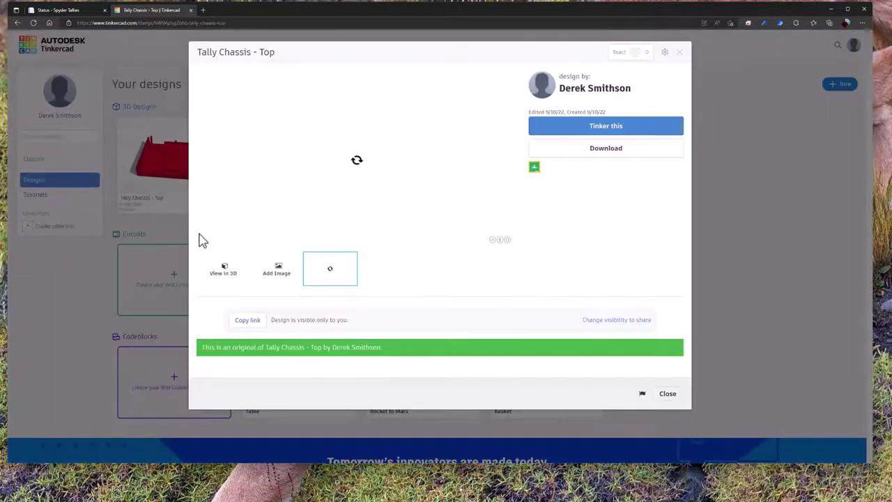
{"action": "left_click", "coordinate": [595, 133]}
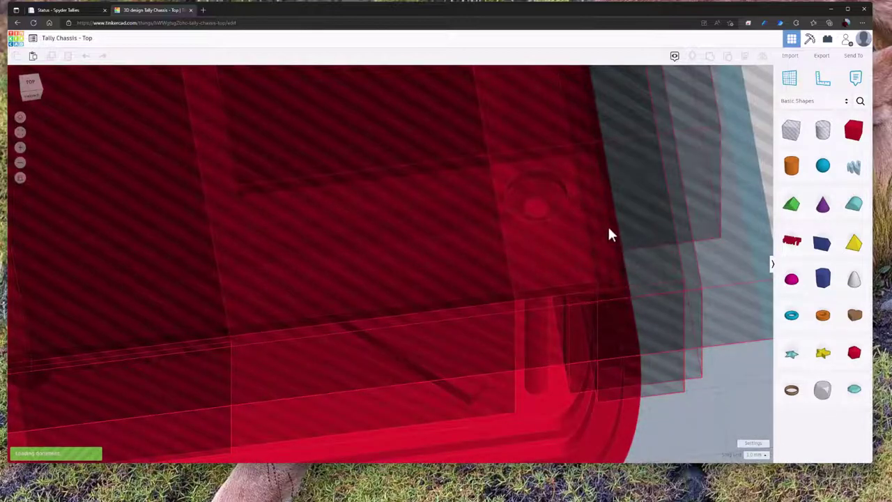
Examine the chassis top's posts, side walls, cross ribs, embossed web address and rear tab from several angles.
{"action": "scroll", "coordinate": [608, 234], "scroll_direction": "down", "scroll_amount": 5}
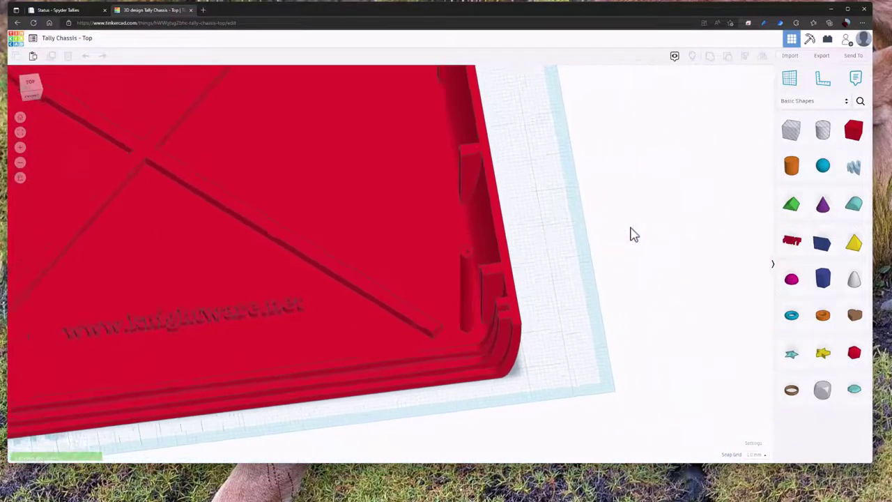
{"action": "scroll", "coordinate": [599, 238], "scroll_direction": "down", "scroll_amount": 3}
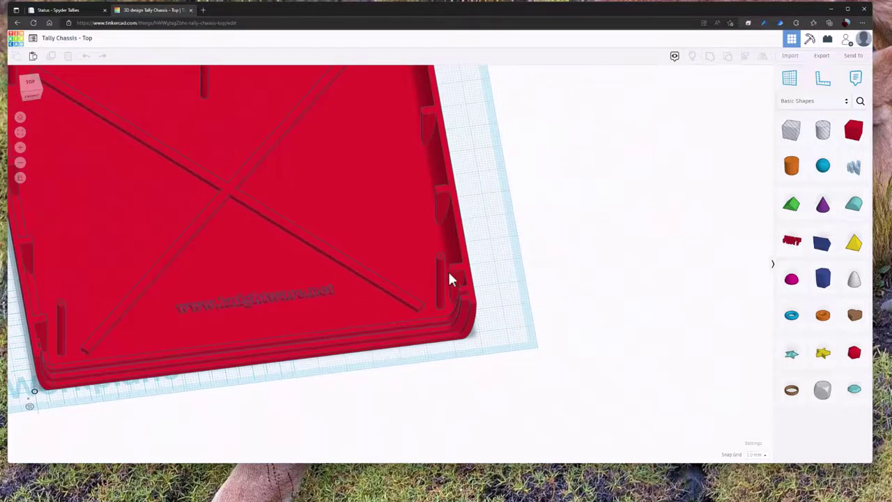
{"action": "left_click_drag", "start_coordinate": [502, 251], "coordinate": [508, 272]}
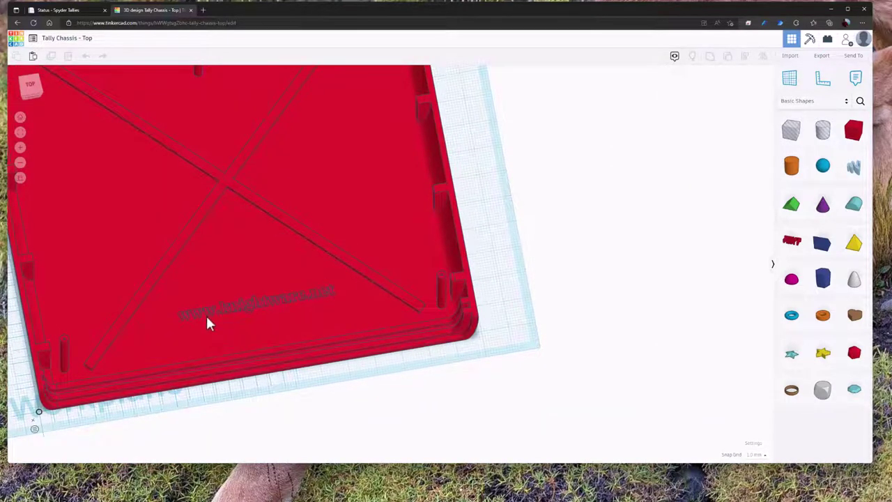
{"action": "scroll", "coordinate": [234, 335], "scroll_direction": "down", "scroll_amount": 5}
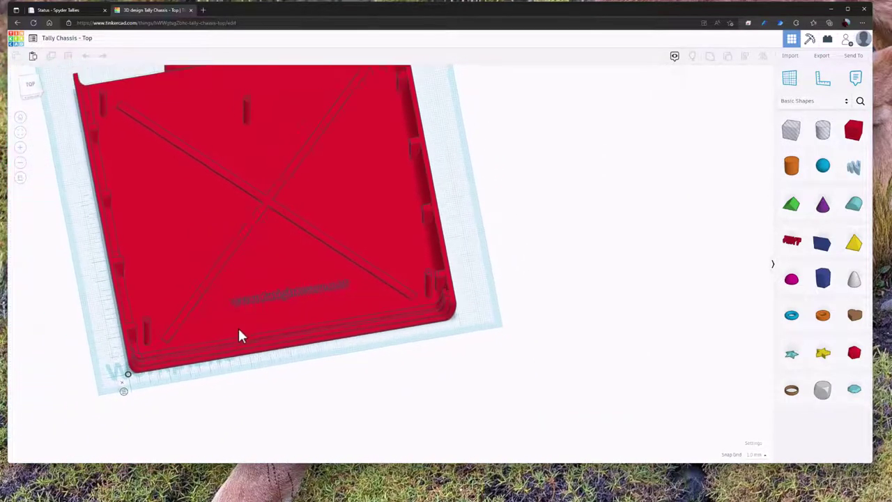
{"action": "left_click_drag", "start_coordinate": [446, 262], "coordinate": [336, 277]}
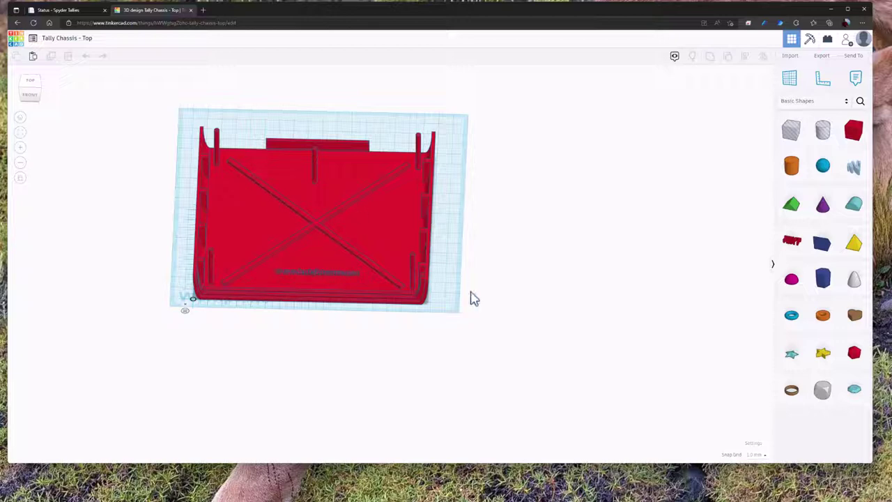
{"action": "left_click_drag", "start_coordinate": [470, 297], "coordinate": [345, 319]}
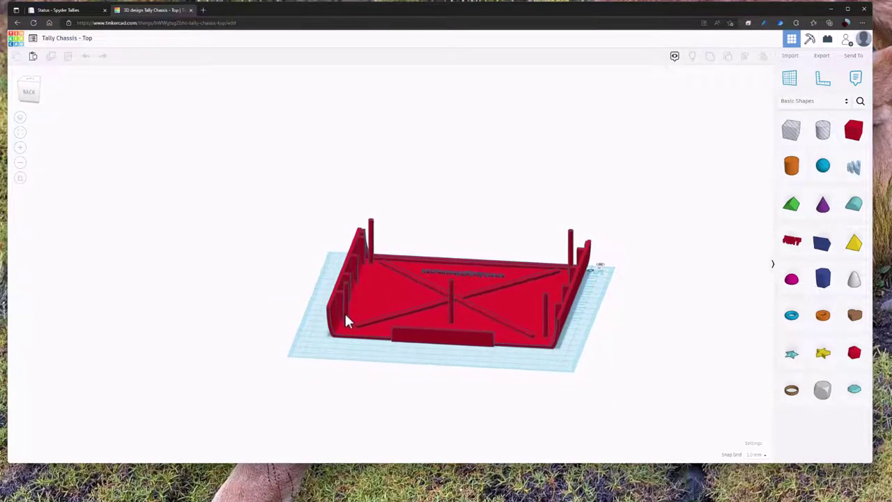
{"action": "left_click", "coordinate": [20, 177]}
{"action": "left_click_drag", "start_coordinate": [442, 403], "coordinate": [426, 398]}
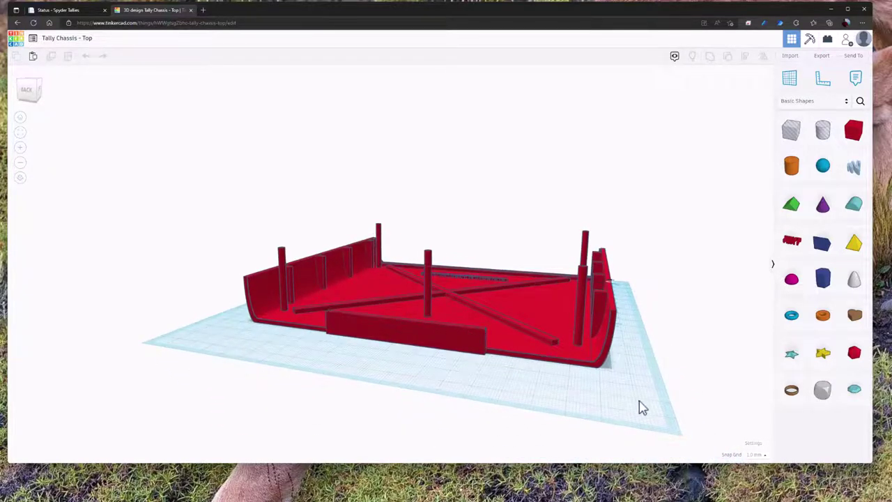
{"action": "left_click_drag", "start_coordinate": [643, 408], "coordinate": [464, 370]}
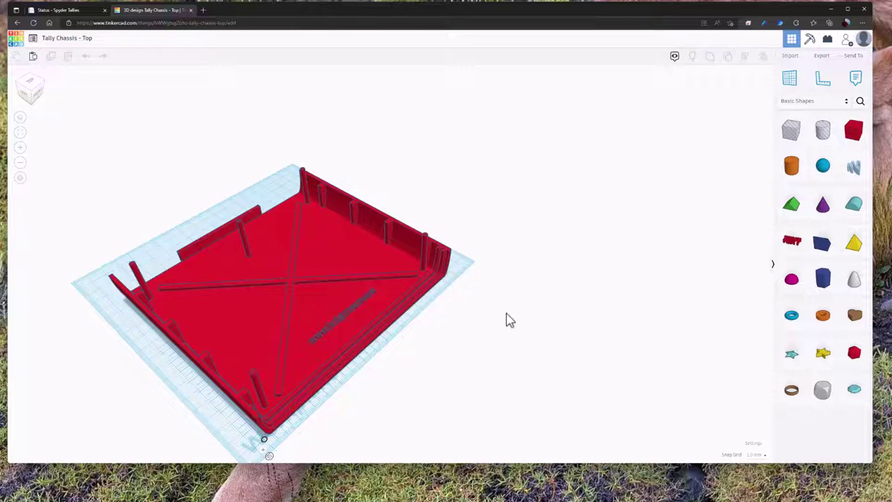
Export everything in the chassis top design as an STL file and dismiss the download list.
{"action": "left_click", "coordinate": [823, 65]}
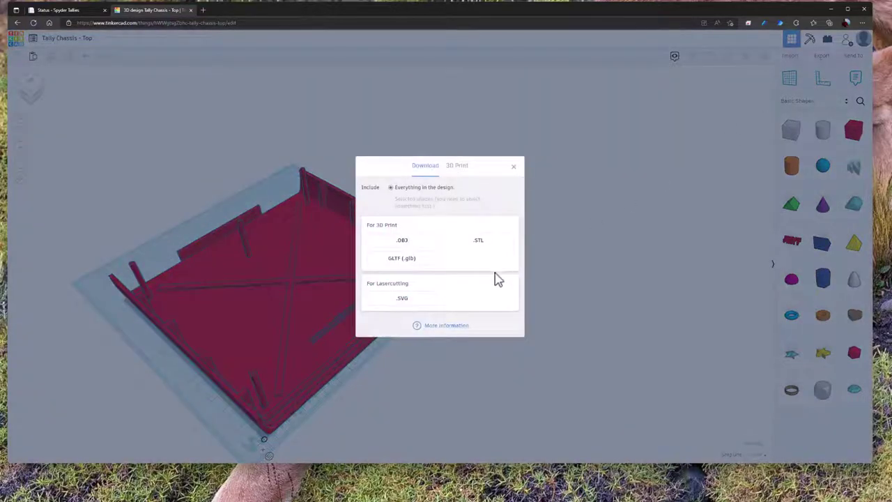
{"action": "left_click", "coordinate": [480, 244]}
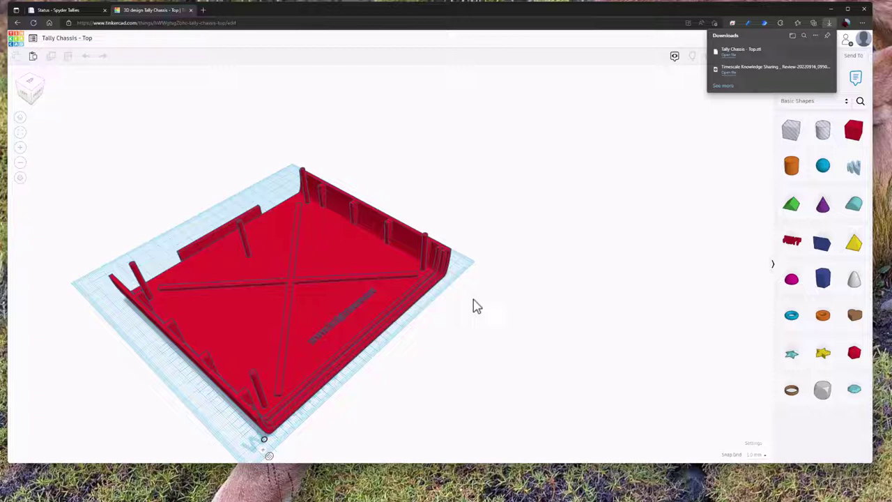
{"action": "left_click", "coordinate": [618, 324]}
{"action": "left_click_drag", "start_coordinate": [444, 392], "coordinate": [394, 369]}
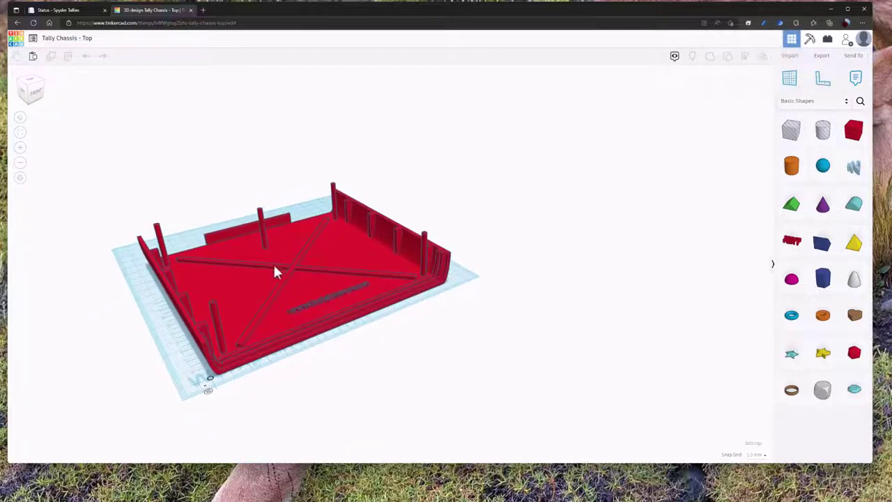
Go to GitHub in a new browser tab and open the SpyderTallyController repository.
{"action": "left_click", "coordinate": [206, 9]}
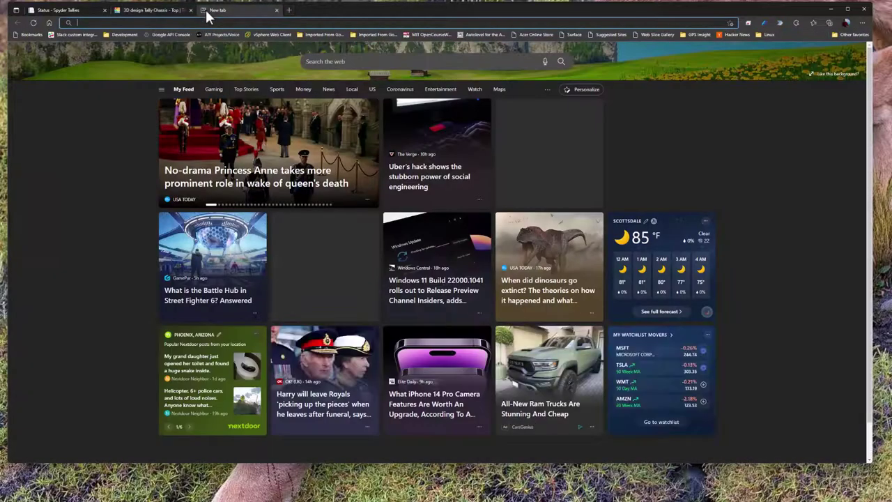
{"action": "type", "text": "github"}
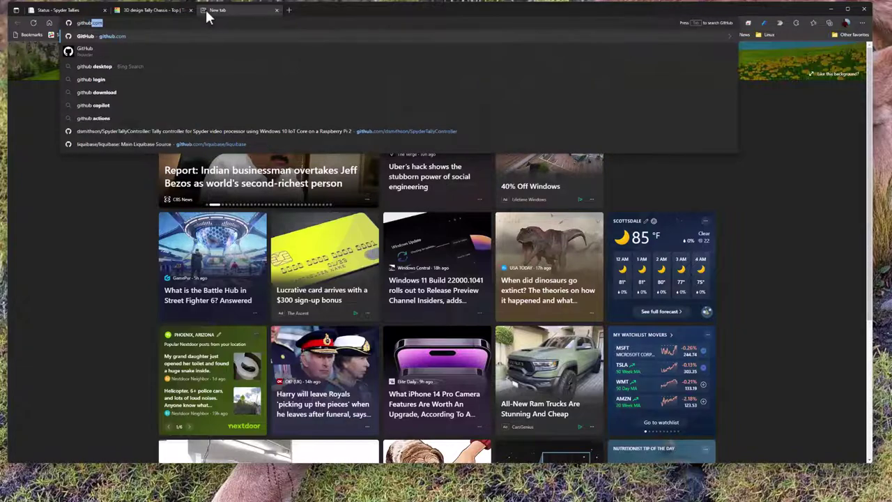
{"action": "key", "text": "Return"}
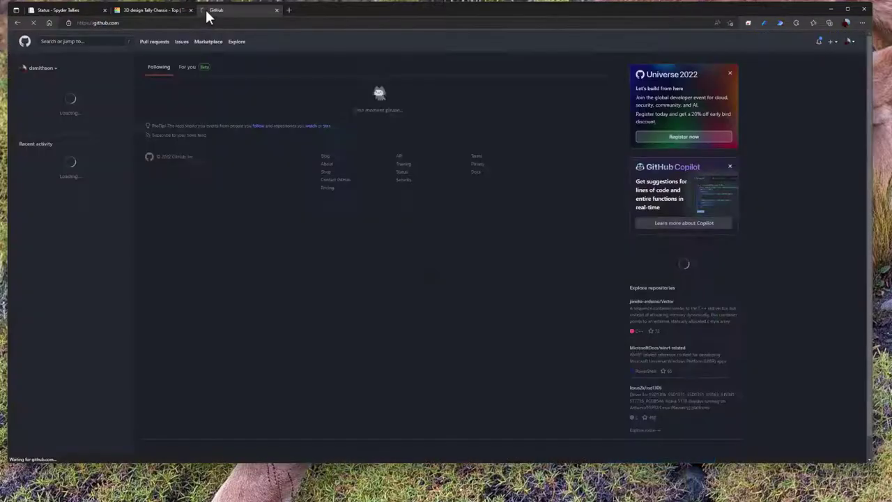
{"action": "left_click", "coordinate": [74, 124]}
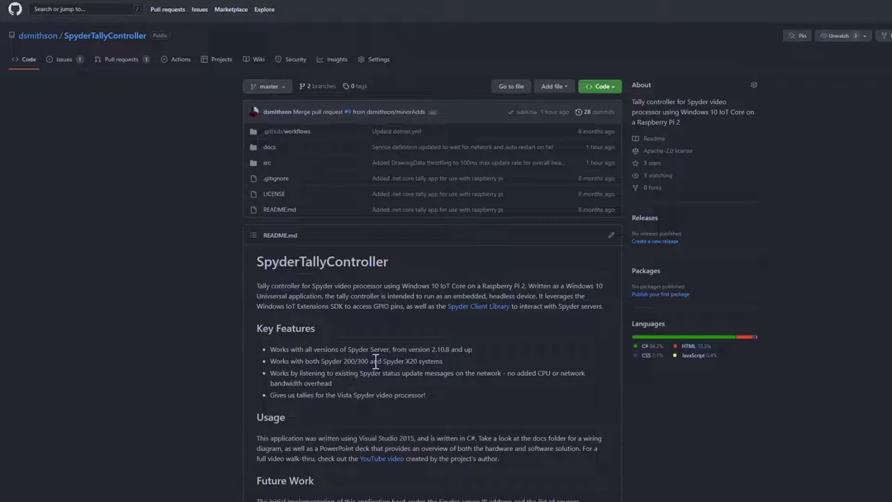
Review the README's Windows 10 IoT Core description and open the SpyderTallyControllerWebApp folder under src/Linux/SpyderTallyControllerLinux.
{"action": "left_click_drag", "start_coordinate": [410, 290], "coordinate": [541, 285]}
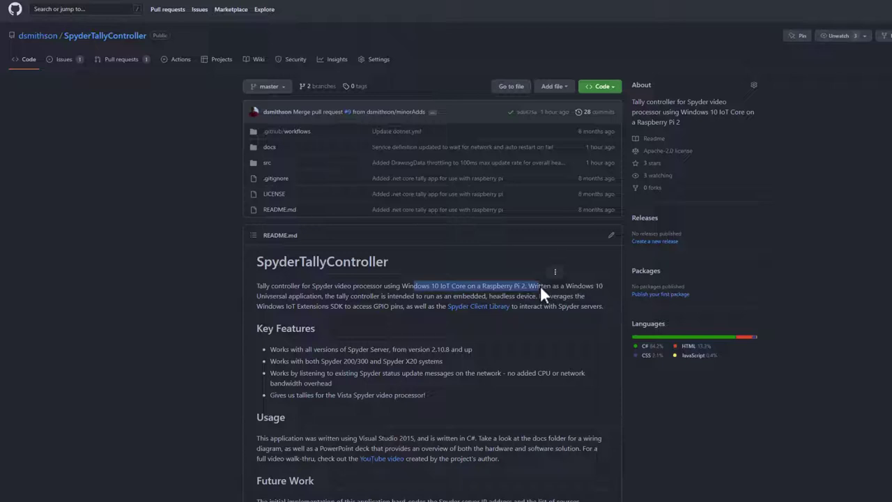
{"action": "left_click", "coordinate": [541, 287]}
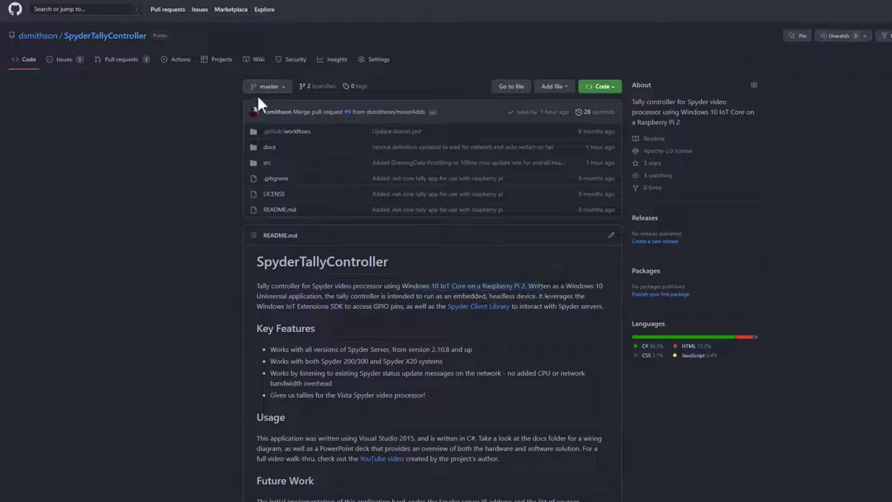
{"action": "left_click", "coordinate": [268, 163]}
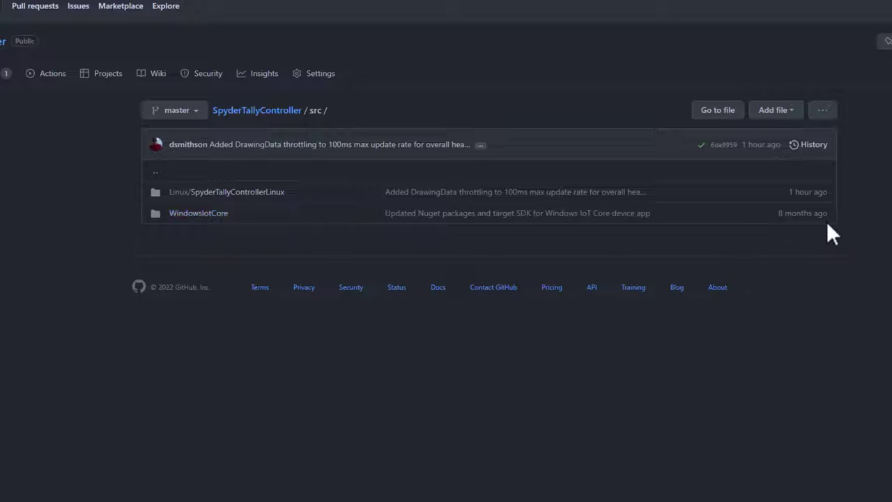
{"action": "left_click", "coordinate": [239, 204]}
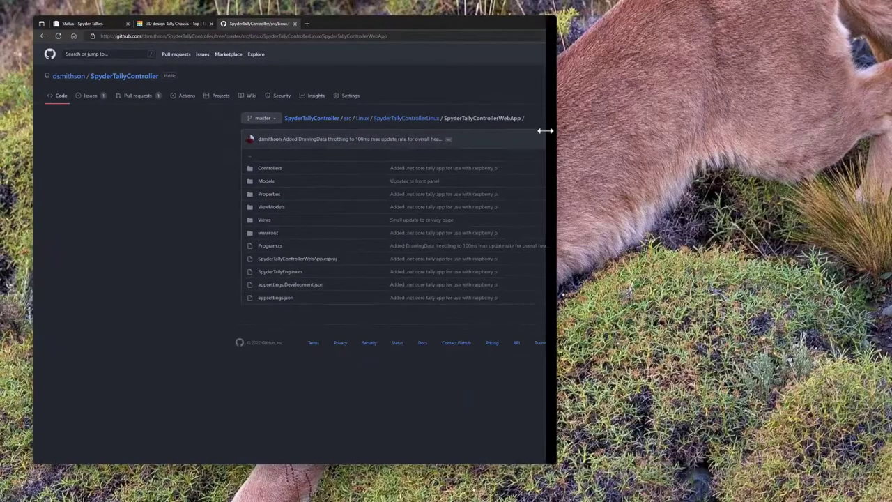
Narrow the browser window, open a Linux terminal beside it and enlarge the terminal to a similar height.
{"action": "left_click_drag", "start_coordinate": [548, 130], "coordinate": [516, 130]}
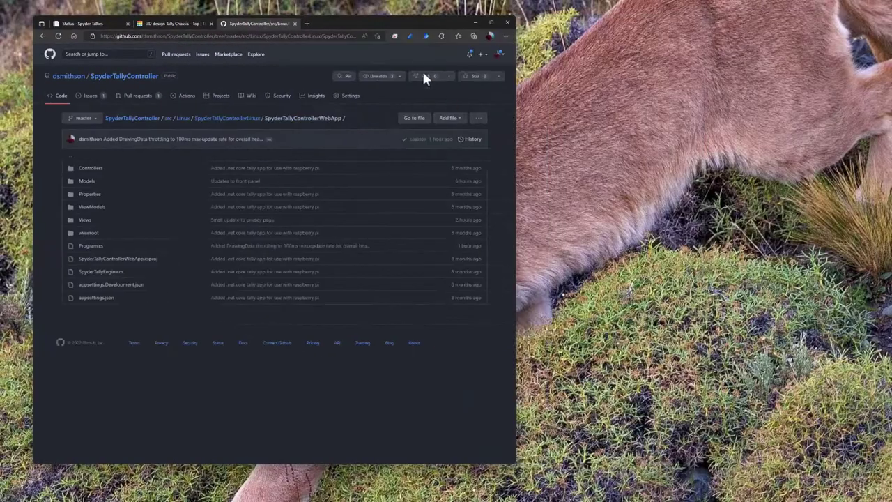
{"action": "left_click_drag", "start_coordinate": [377, 20], "coordinate": [343, 25]}
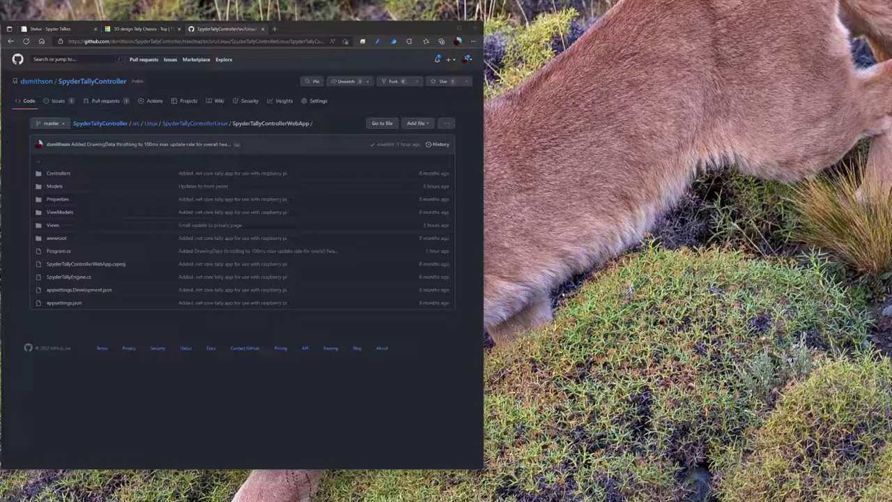
{"action": "key", "text": "ctrl+alt+t"}
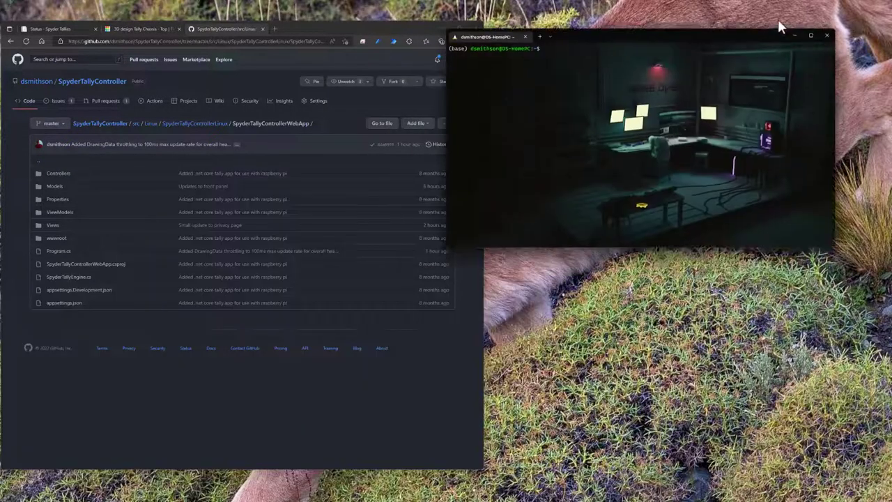
{"action": "left_click_drag", "start_coordinate": [749, 31], "coordinate": [793, 26]}
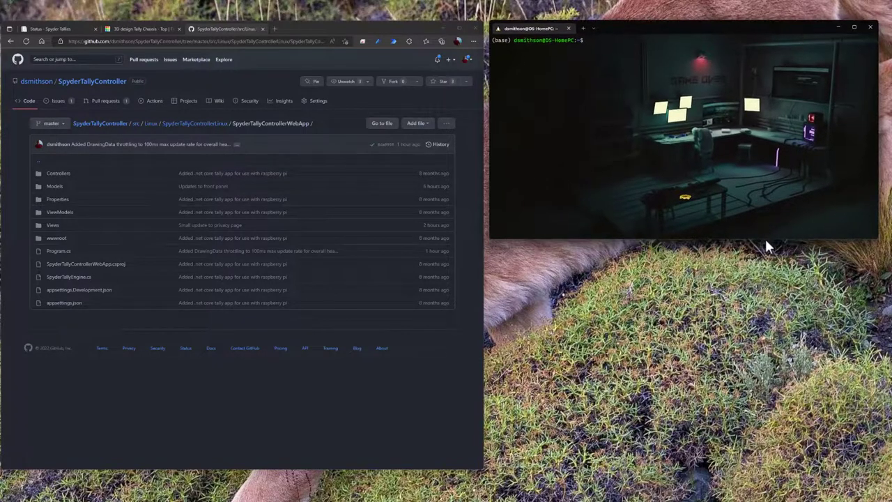
{"action": "left_click_drag", "start_coordinate": [766, 240], "coordinate": [778, 418]}
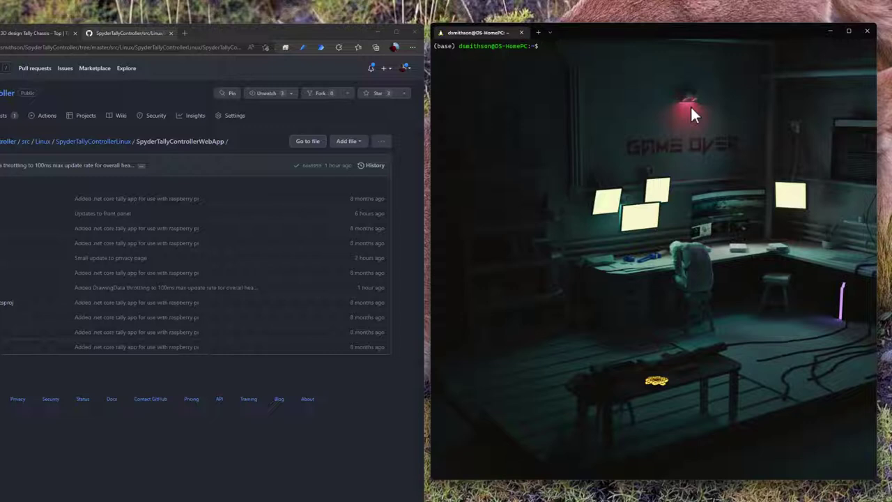
Connect to the spyder-tallies device over SSH and enter the account password.
{"action": "type", "text": "ssh spyder-tallies"}
{"action": "key", "text": "Return"}
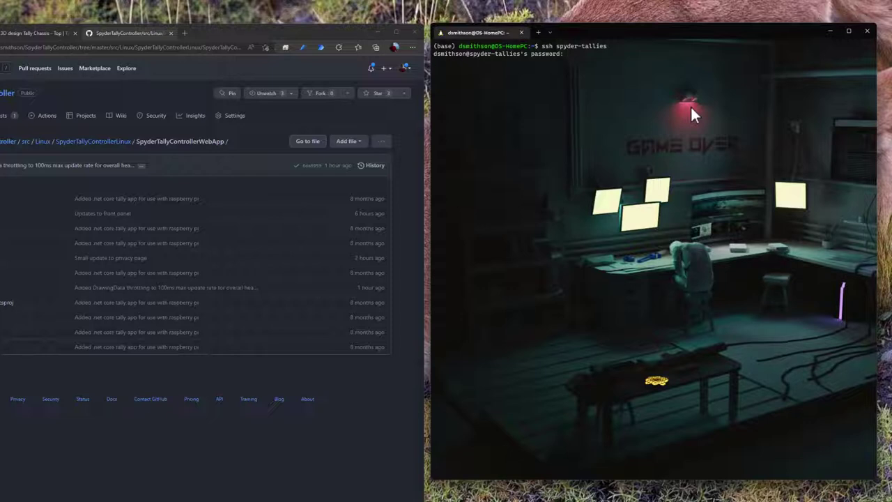
{"action": "key", "text": "Return"}
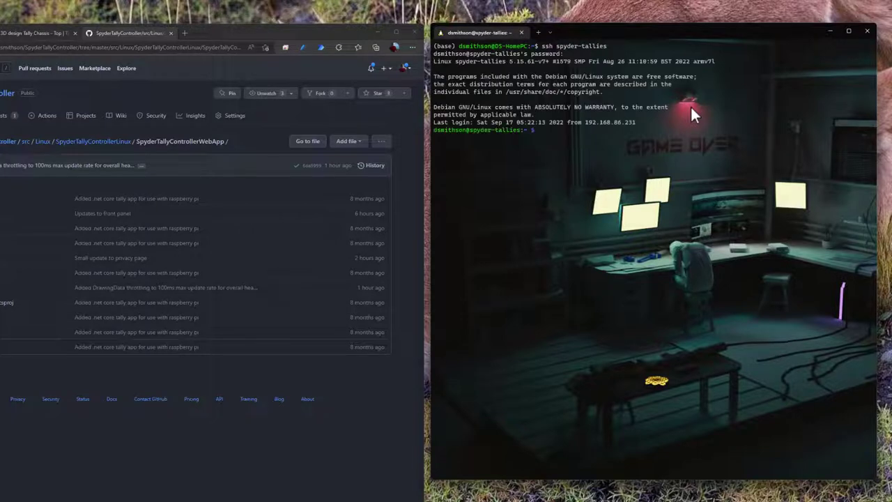
Change to the app directory on the device and list its files.
{"action": "type", "text": "cd app"}
{"action": "key", "text": "Return"}
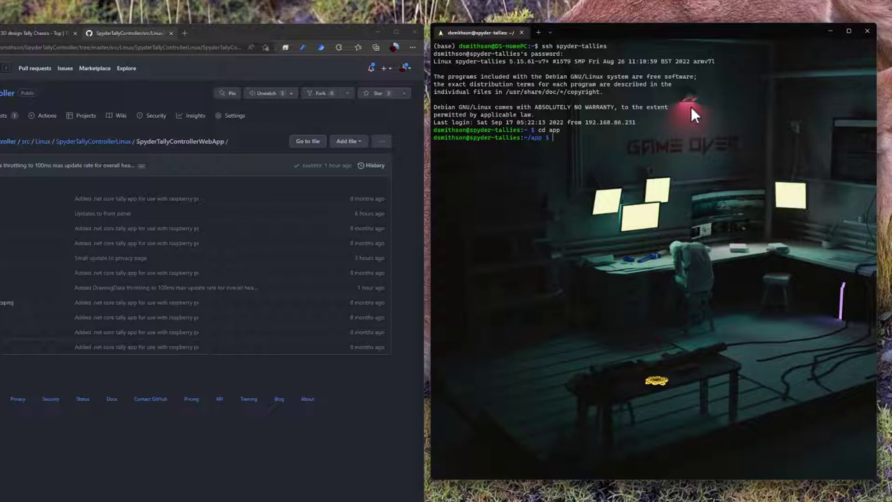
{"action": "type", "text": "ls"}
{"action": "key", "text": "Return"}
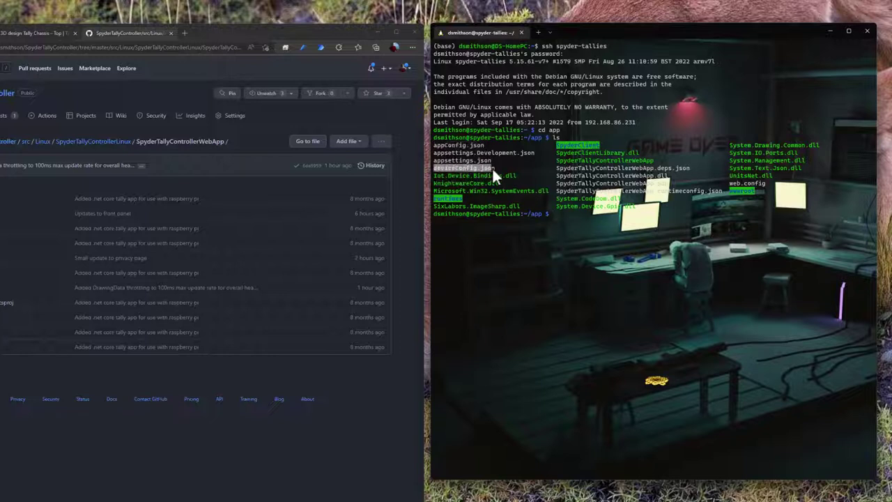
Display the contents of appConfig.json with cat to review the tally configurations.
{"action": "key", "text": "ctrl+c"}
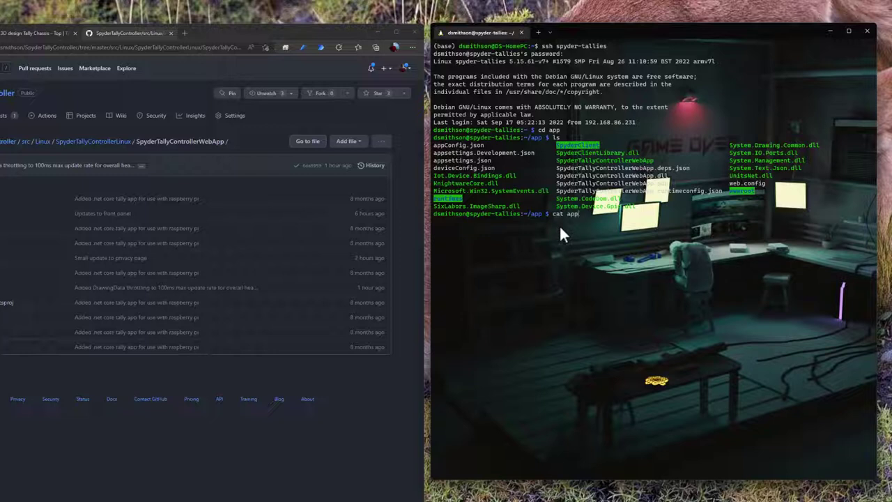
{"action": "type", "text": "Config.json"}
{"action": "key", "text": "Return"}
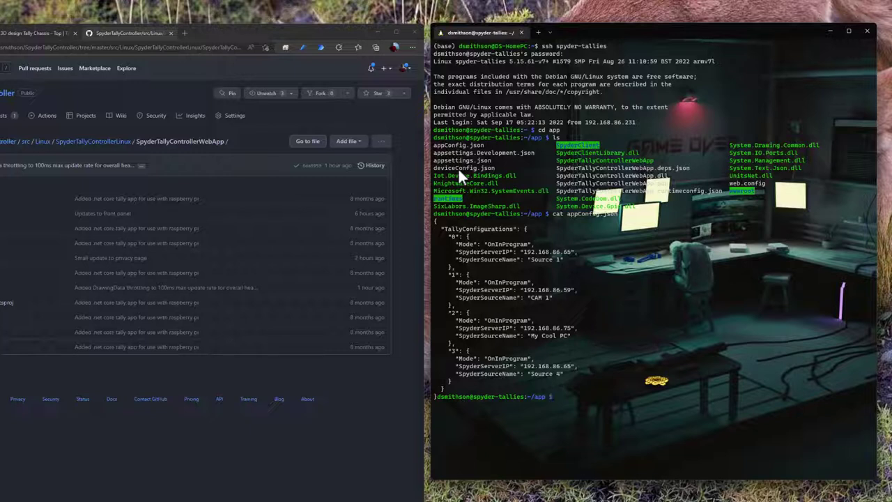
Clear the terminal and display the contents of ./deviceConfig.json with cat.
{"action": "type", "text": "cclear"}
{"action": "key", "text": "BackSpace"}
{"action": "key", "text": "BackSpace"}
{"action": "key", "text": "BackSpace"}
{"action": "key", "text": "BackSpace"}
{"action": "key", "text": "BackSpace"}
{"action": "key", "text": "BackSpace"}
{"action": "type", "text": "clear"}
{"action": "key", "text": "Return"}
{"action": "type", "text": "cat "}
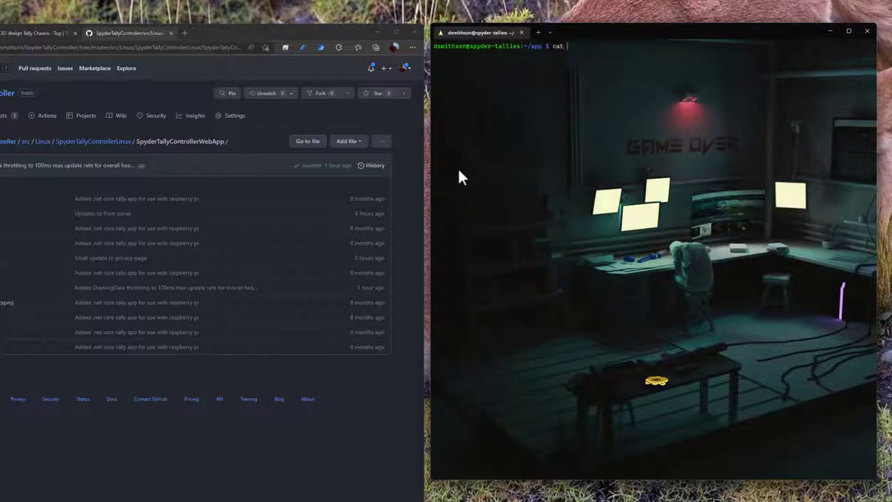
{"action": "type", "text": "./deviceConfig.json"}
{"action": "key", "text": "Return"}
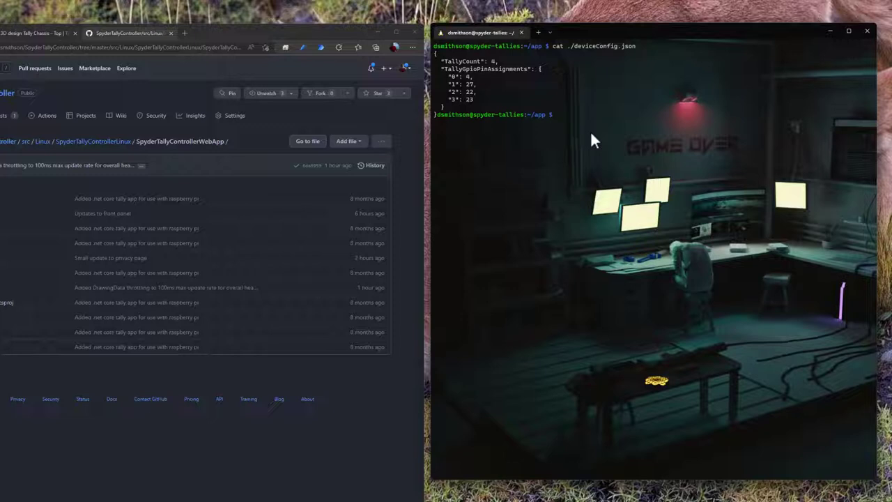
Open ./deviceConfig.json in nano and set TallyCount to 8.
{"action": "type", "text": "nano ./de"}
{"action": "key", "text": "Tab"}
{"action": "key", "text": "Return"}
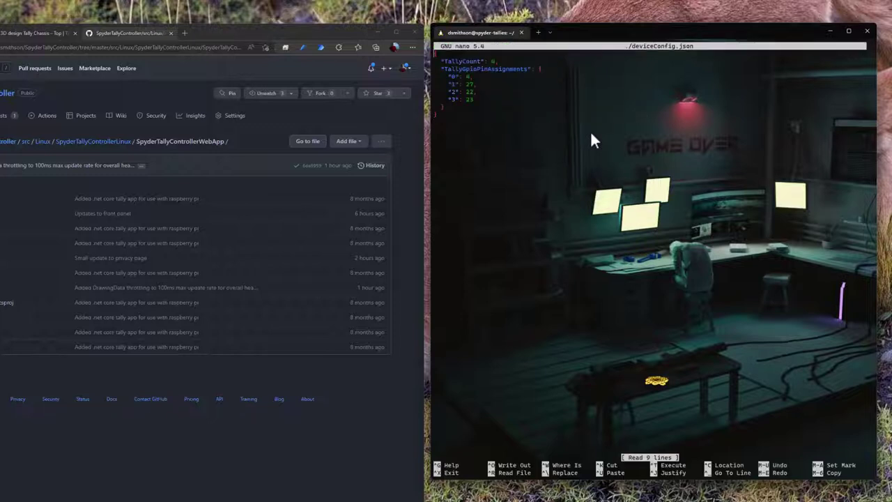
{"action": "key", "text": "Down"}
{"action": "key", "text": "BackSpace"}
{"action": "type", "text": "8"}
Extend TallyGpioPinAssignments after entry "3" with the entries "4": 25 and "5": 26, separated by commas.
{"action": "key", "text": "Down"}
{"action": "key", "text": "Down"}
{"action": "key", "text": "Down"}
{"action": "type", "text": ","}
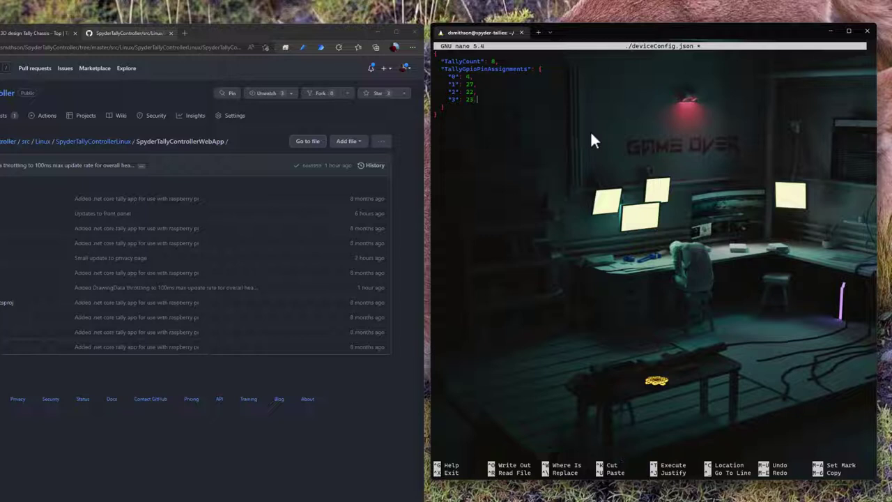
{"action": "key", "text": "Return"}
{"action": "type", "text": "\"4\": 25,"}
{"action": "key", "text": "Return"}
{"action": "key", "text": "Tab"}
{"action": "type", "text": "\"5\": 26,"}
Add the entries "6": 27 and "7": 28 at the end of TallyGpioPinAssignments.
{"action": "key", "text": "Return"}
{"action": "key", "text": "Tab"}
{"action": "type", "text": "\"6\": 27"}
{"action": "key", "text": "Return"}
{"action": "key", "text": "BackSpace"}
{"action": "type", "text": ","}
{"action": "key", "text": "Return"}
{"action": "key", "text": "Tab"}
{"action": "type", "text": "\"7\": 28"}
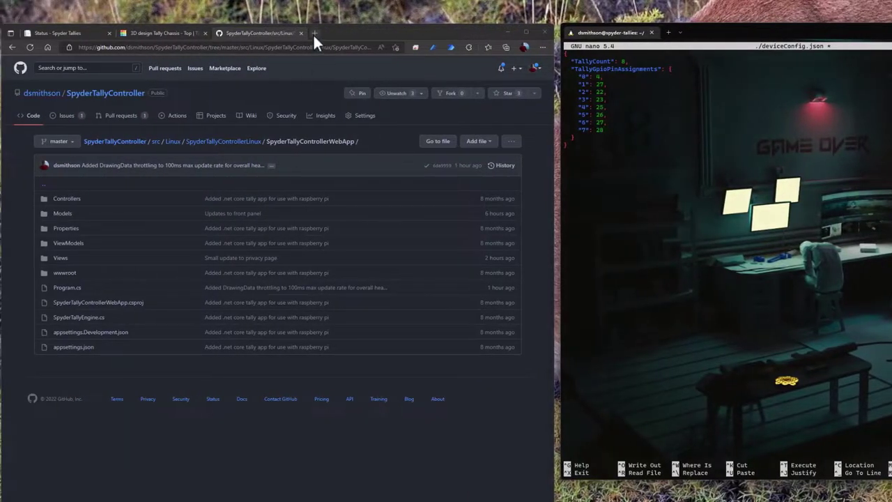
Switch to the browser, open bing.com in a new tab and search for "raspberry pi 2 pinout".
{"action": "left_click", "coordinate": [314, 33]}
{"action": "type", "text": "bing.com"}
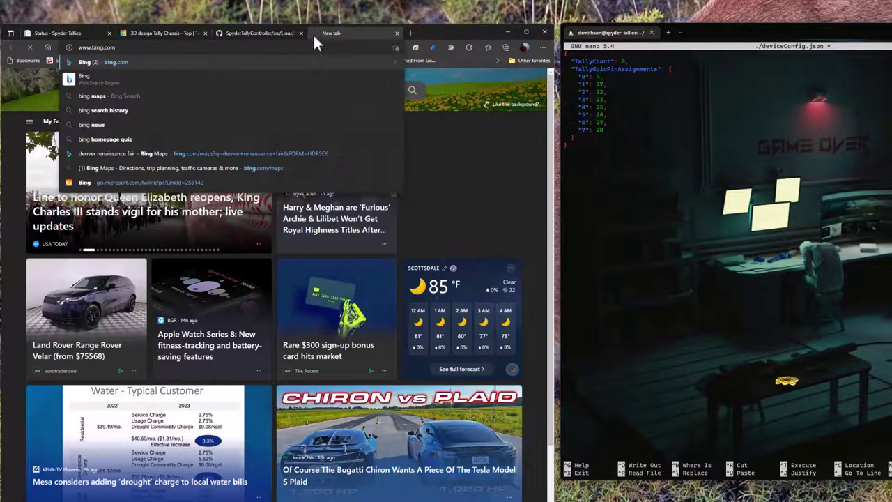
{"action": "key", "text": "Return"}
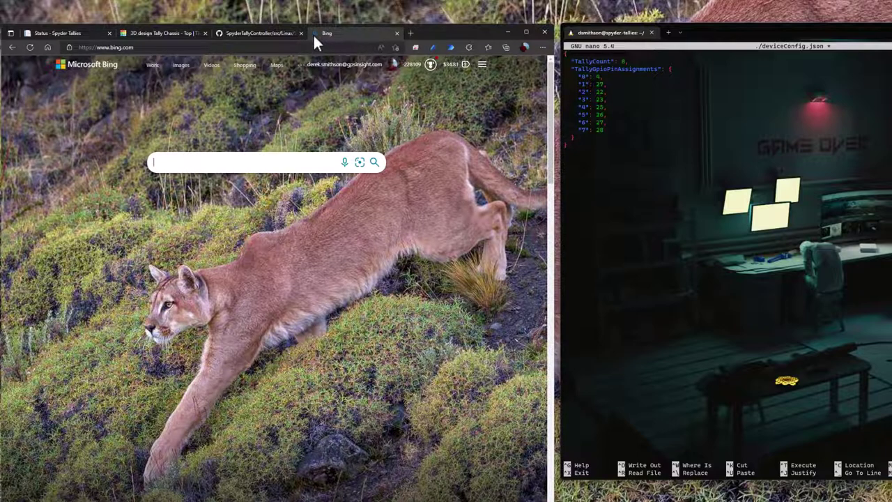
{"action": "type", "text": "raspberry pi 2"}
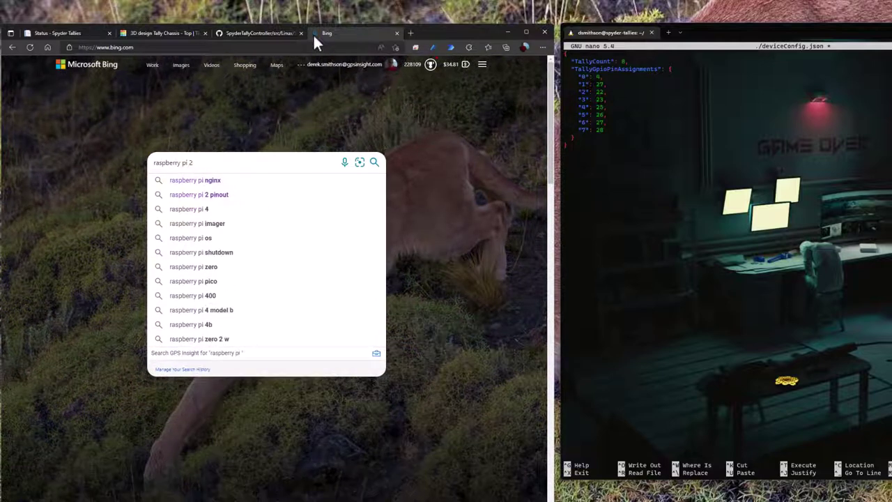
{"action": "type", "text": " pinout"}
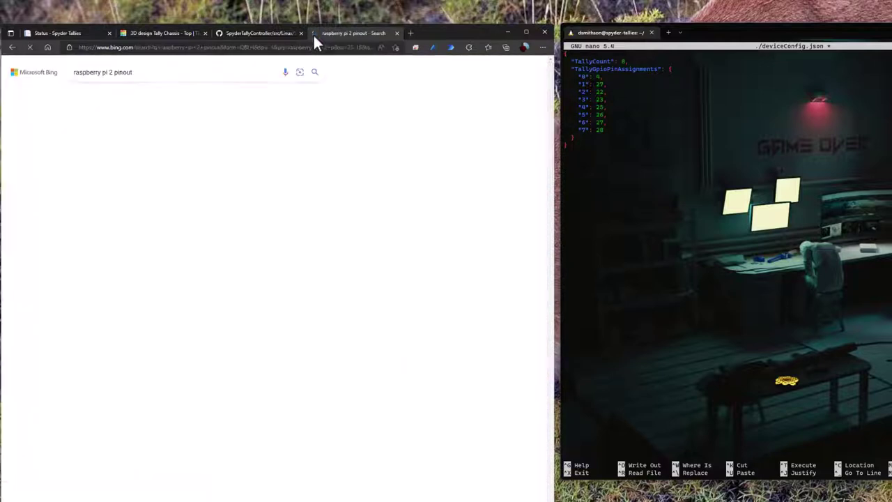
Open the Microsoft Learn page "Raspberry Pi 2 & 3 Pin Mappings" and examine the GPIO pin diagram at 150% zoom.
{"action": "scroll", "coordinate": [161, 230], "scroll_direction": "down", "scroll_amount": 2}
{"action": "scroll", "coordinate": [142, 263], "scroll_direction": "down", "scroll_amount": 2}
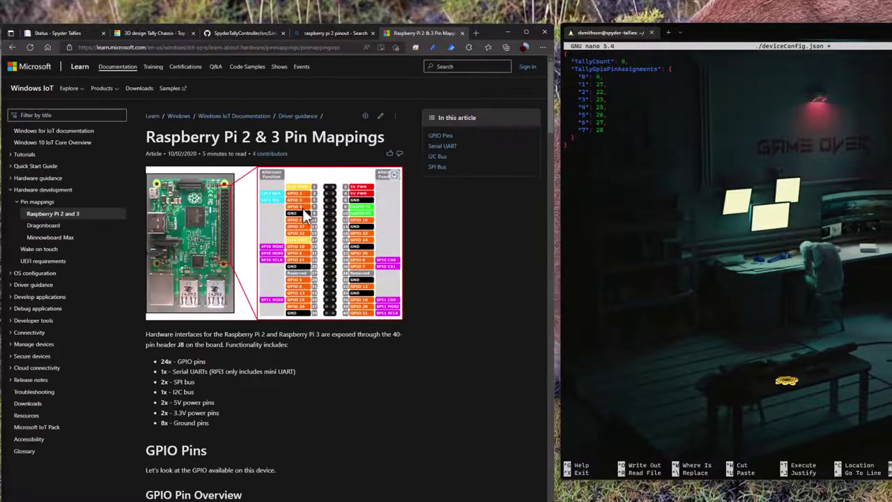
{"action": "scroll", "coordinate": [307, 226], "scroll_direction": "up", "scroll_amount": 3}
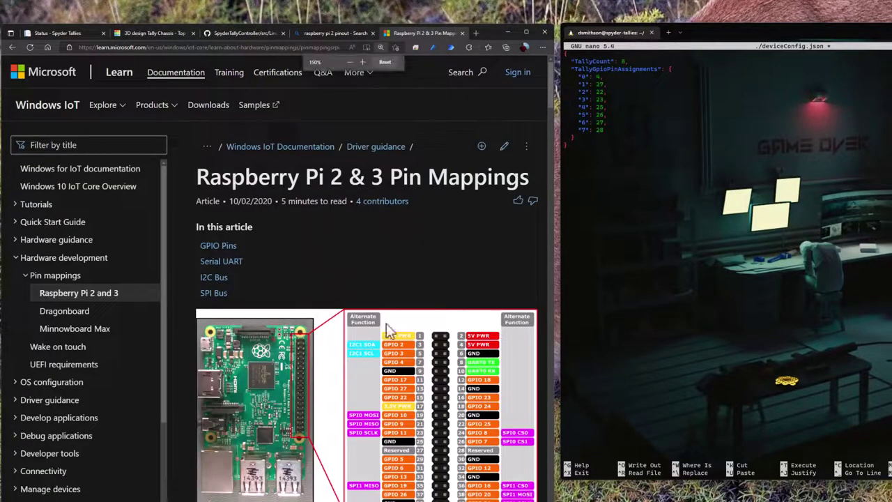
{"action": "scroll", "coordinate": [391, 337], "scroll_direction": "down", "scroll_amount": 2}
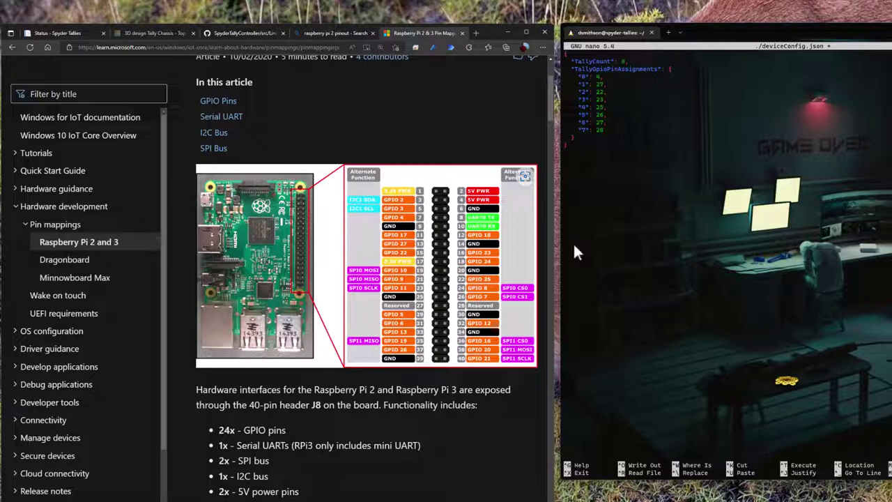
Return to the terminal, save deviceConfig.json under its existing name, leave nano and end the SSH session with exit.
{"action": "left_click", "coordinate": [665, 207]}
{"action": "key", "text": "ctrl+x"}
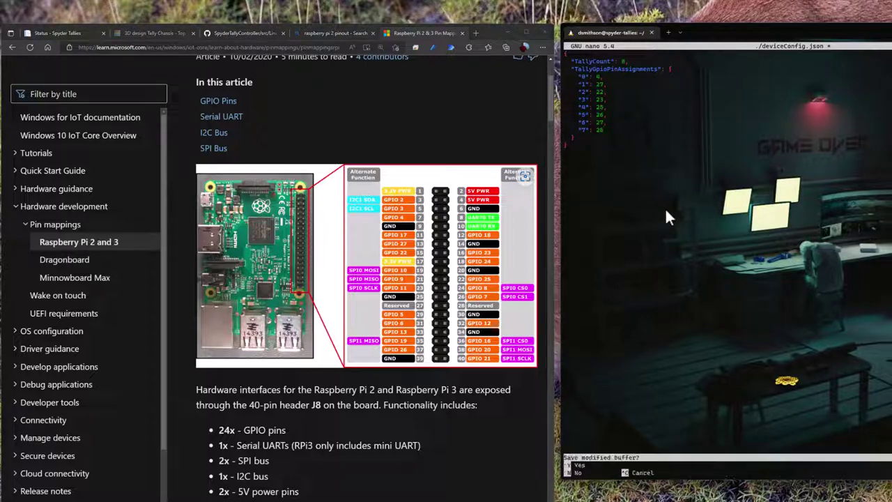
{"action": "key", "text": "y"}
{"action": "key", "text": "Return"}
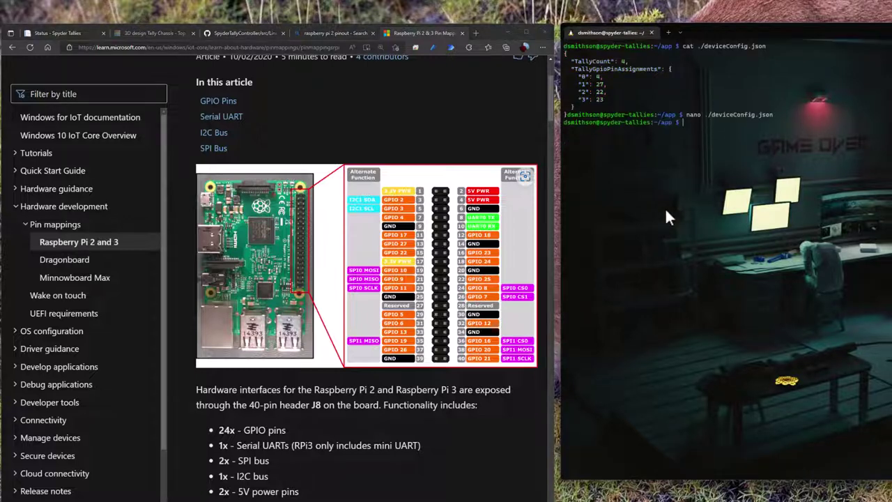
{"action": "type", "text": "exit"}
{"action": "key", "text": "Return"}
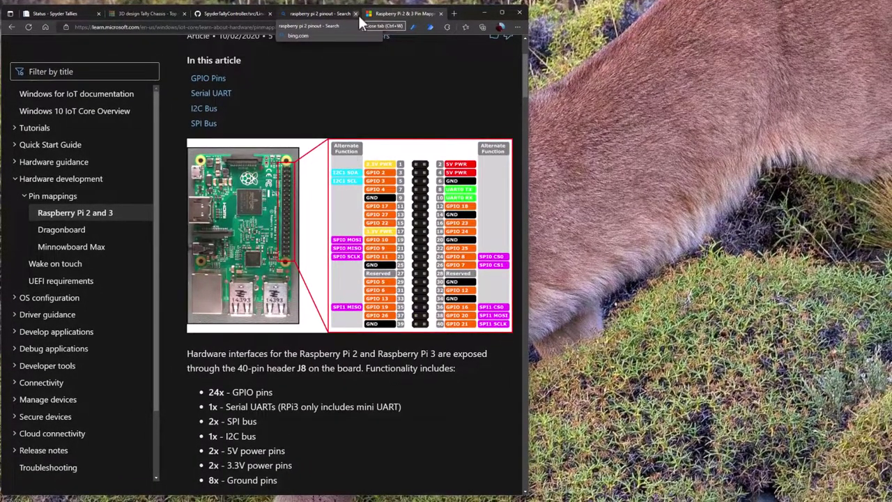
Open Knightware's article "Building a Camera Tally Controller for Spyder" in a new browser tab and review its wiring diagram and project links.
{"action": "left_click", "coordinate": [453, 14]}
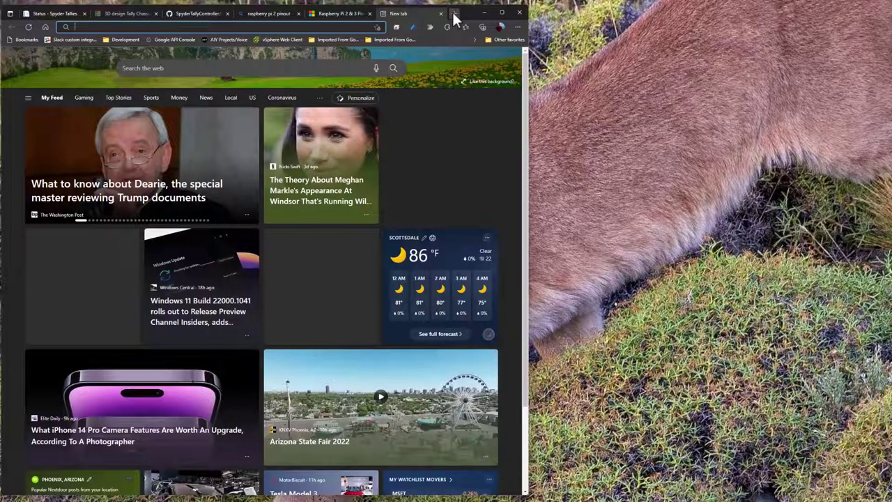
{"action": "type", "text": "knightware"}
{"action": "key", "text": "Return"}
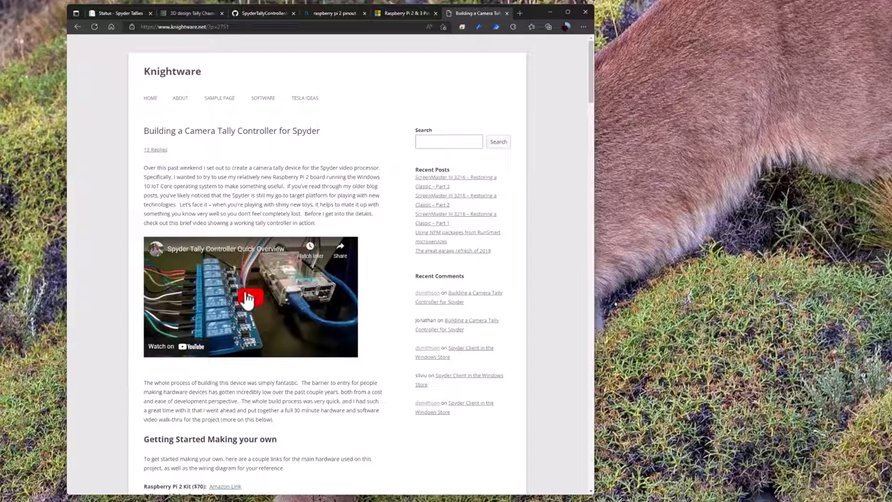
{"action": "scroll", "coordinate": [210, 303], "scroll_direction": "down", "scroll_amount": 1}
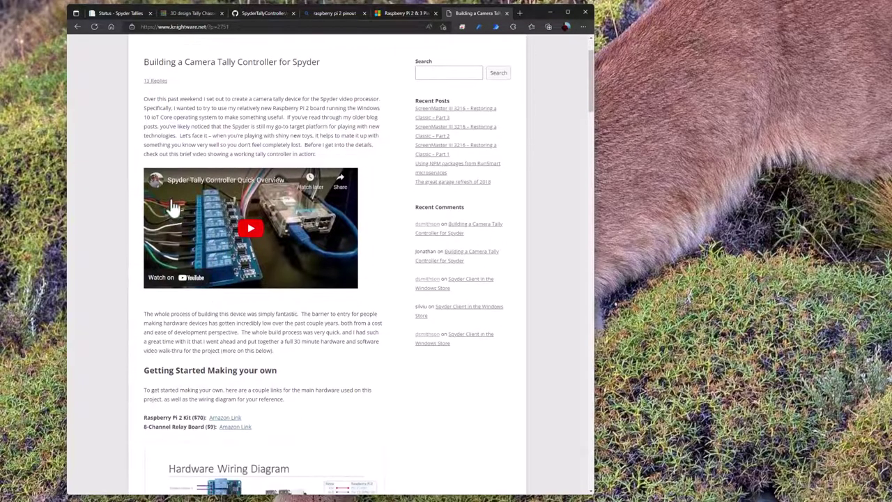
{"action": "scroll", "coordinate": [213, 230], "scroll_direction": "down", "scroll_amount": 5}
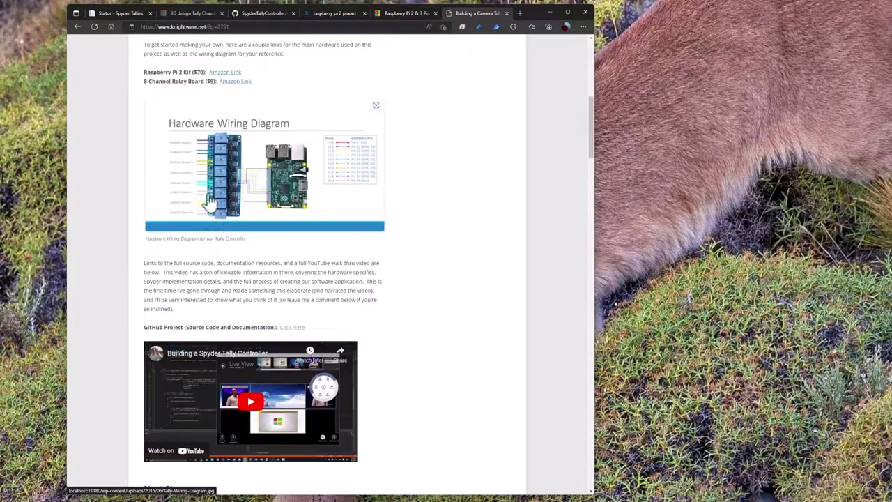
{"action": "scroll", "coordinate": [209, 230], "scroll_direction": "down", "scroll_amount": 1}
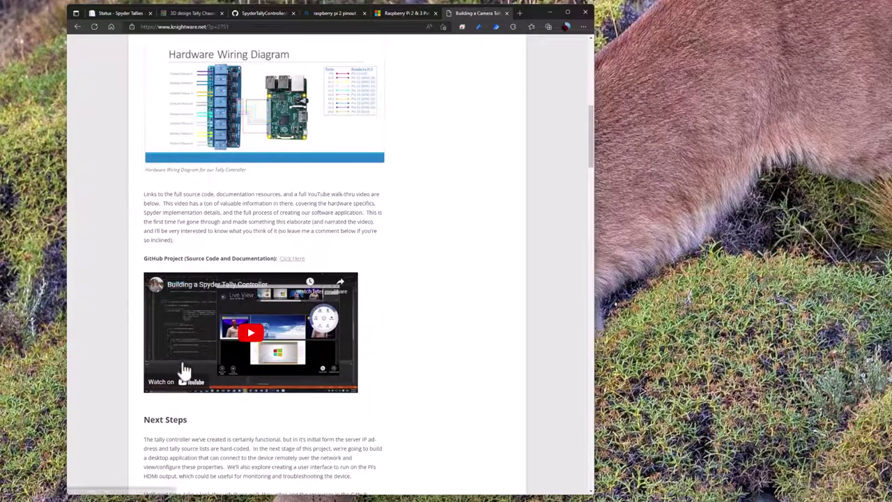